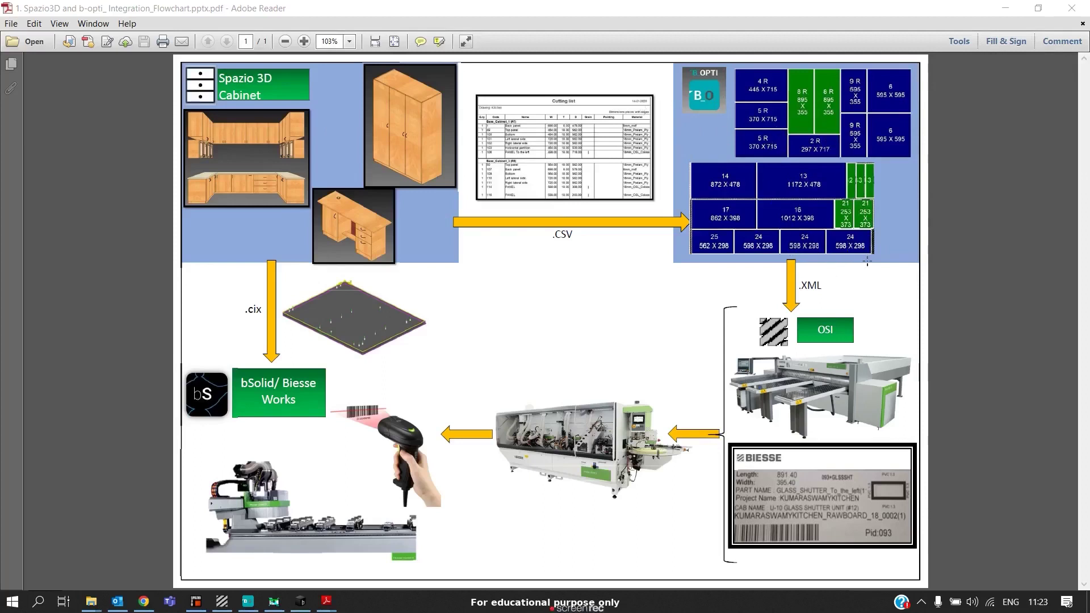
Review the .XML, OSI, .cix and bSolid/Biesse Works stages of the integration flowchart.
{"action": "left_click", "coordinate": [800, 295]}
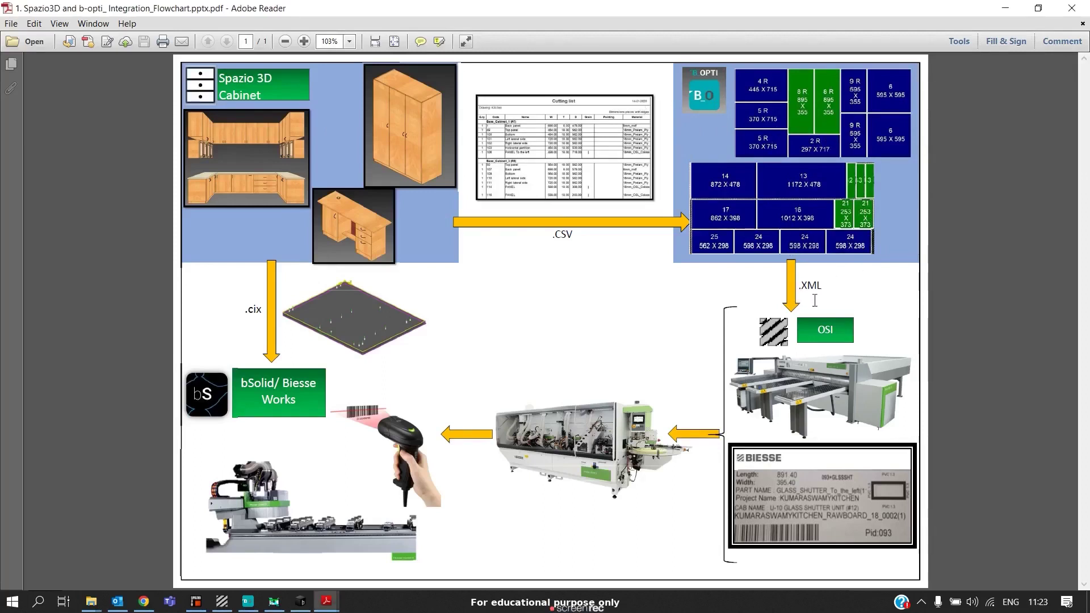
{"action": "left_click_drag", "start_coordinate": [818, 287], "coordinate": [799, 288]}
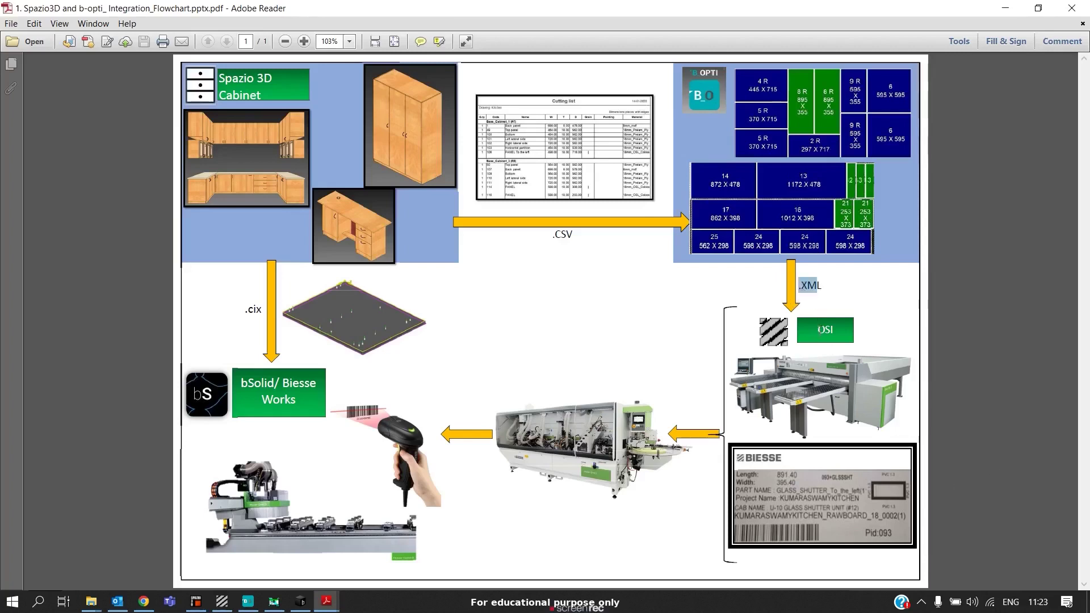
{"action": "left_click", "coordinate": [823, 330]}
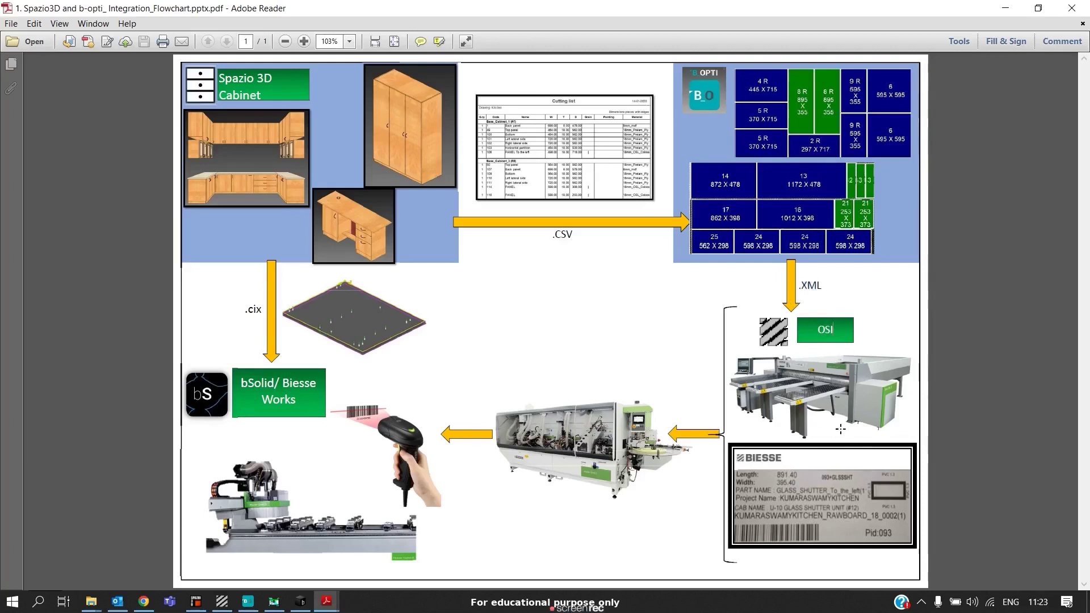
{"action": "left_click_drag", "start_coordinate": [817, 330], "coordinate": [856, 330]}
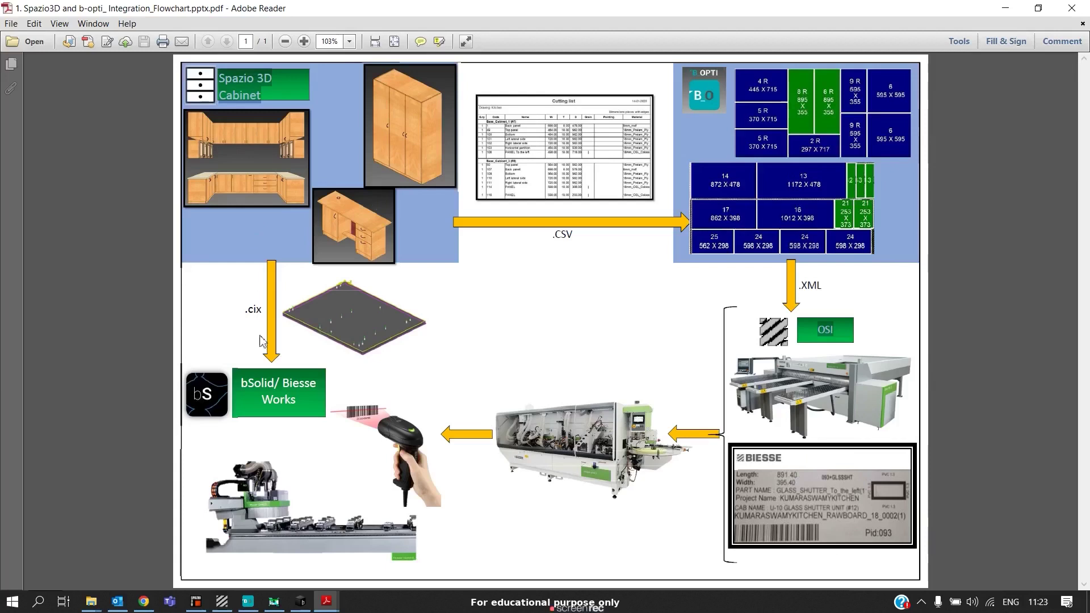
{"action": "double_click", "coordinate": [255, 309]}
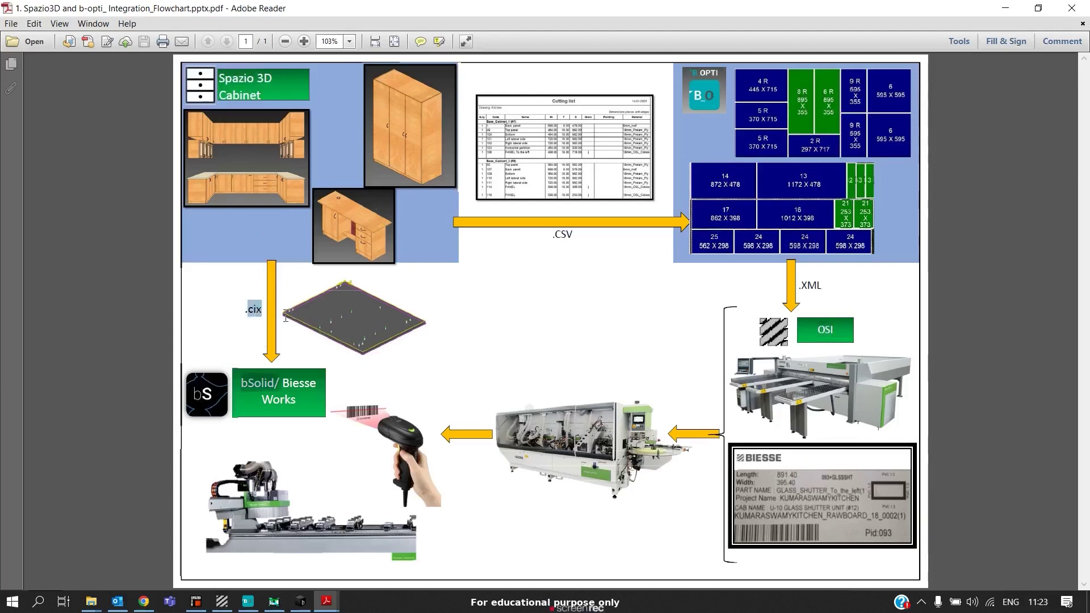
{"action": "left_click_drag", "start_coordinate": [250, 385], "coordinate": [276, 387]}
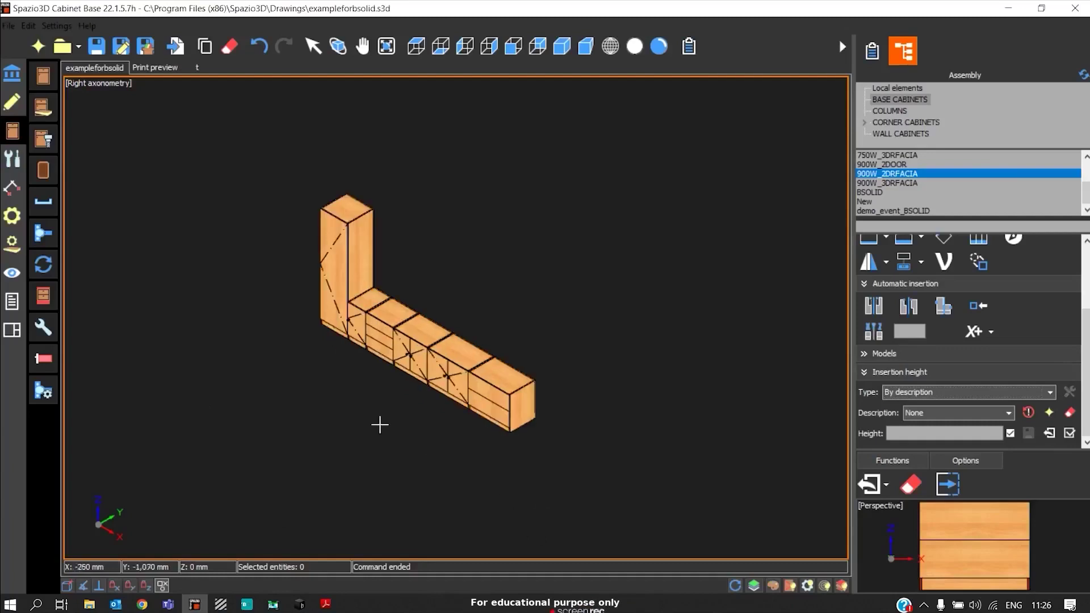
In Spazio3D Cabinet, select all cabinets in the drawing and choose the ROVER GOLD 1232 configuration for their CAM export.
{"action": "scroll", "coordinate": [377, 424], "scroll_direction": "up", "scroll_amount": 1}
{"action": "key", "text": "ctrl+a"}
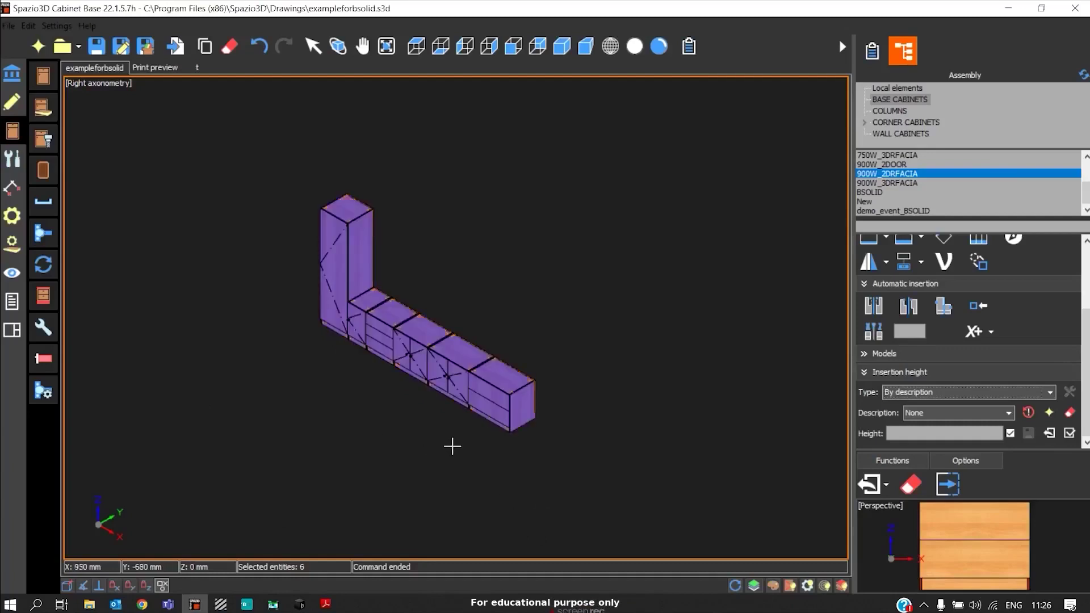
{"action": "left_click", "coordinate": [11, 215]}
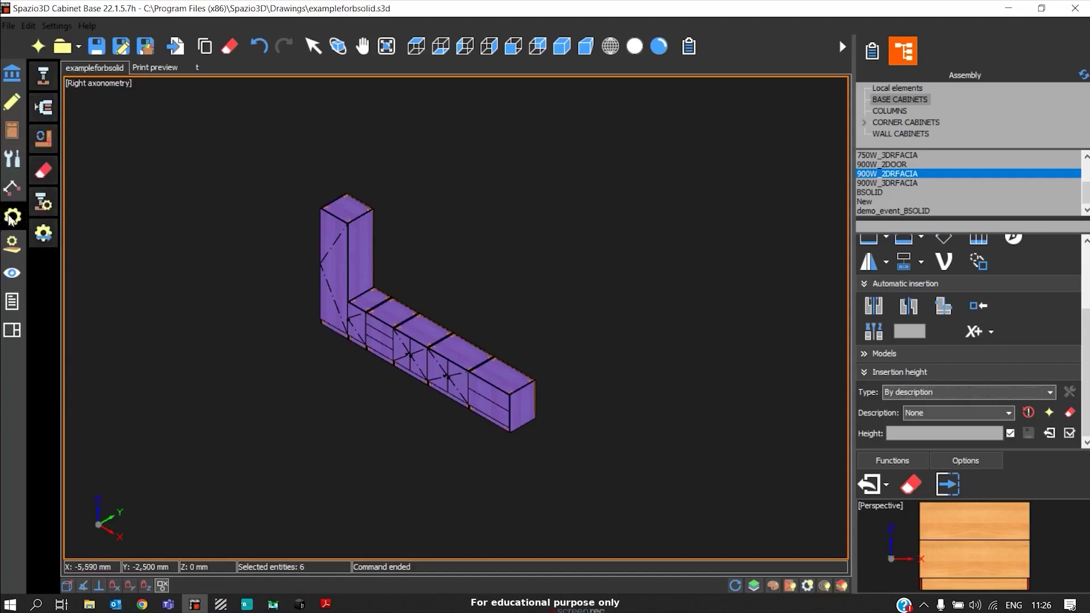
{"action": "left_click", "coordinate": [43, 233]}
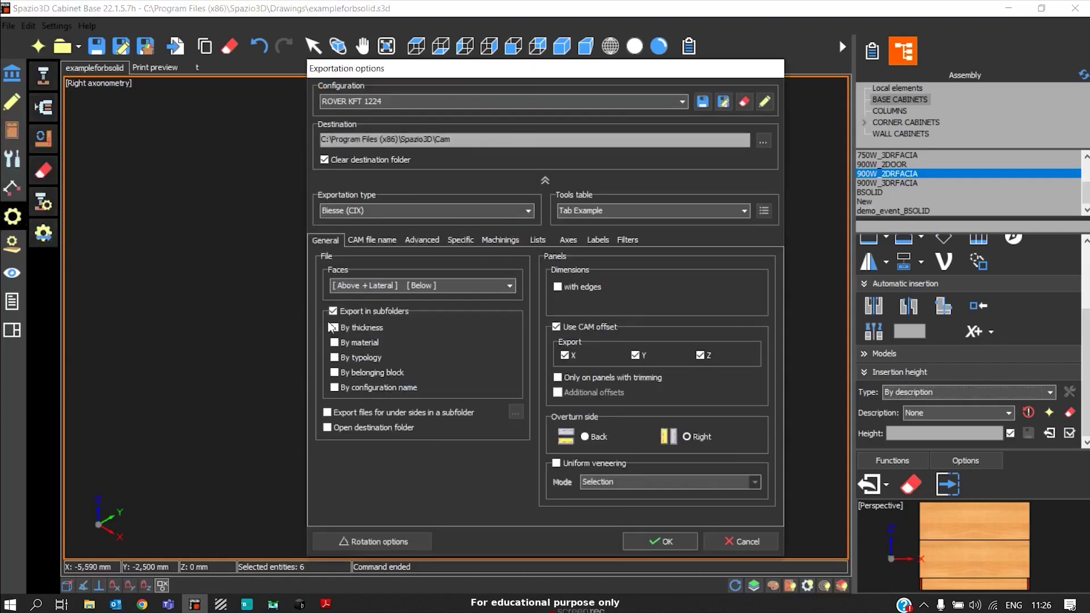
{"action": "left_click", "coordinate": [417, 102]}
{"action": "left_click", "coordinate": [418, 142]}
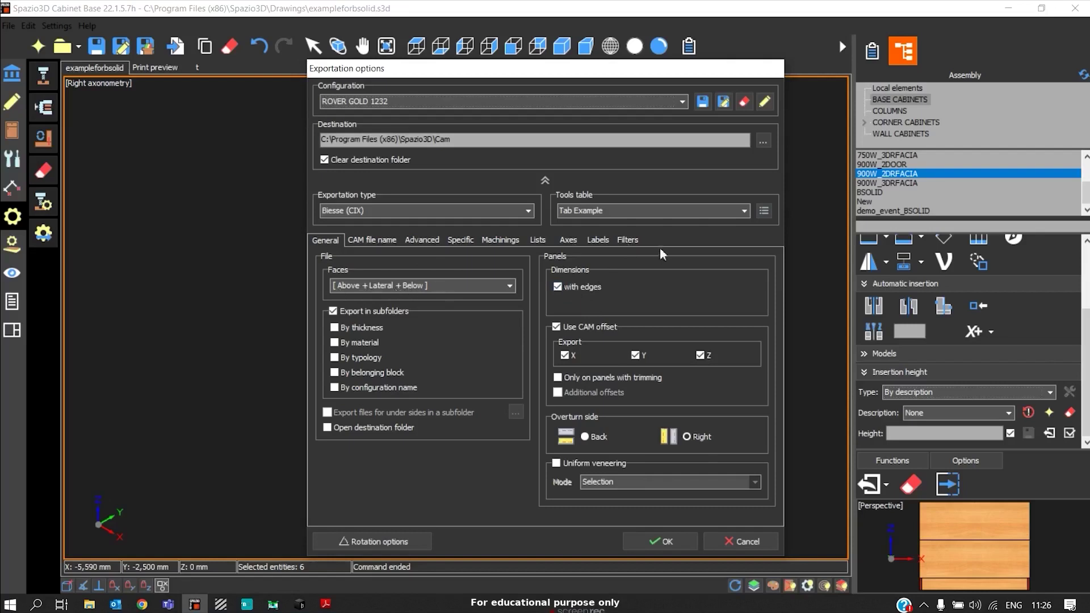
Check the machining filters and export the selected cabinets as Biesse CIX files.
{"action": "left_click", "coordinate": [629, 240]}
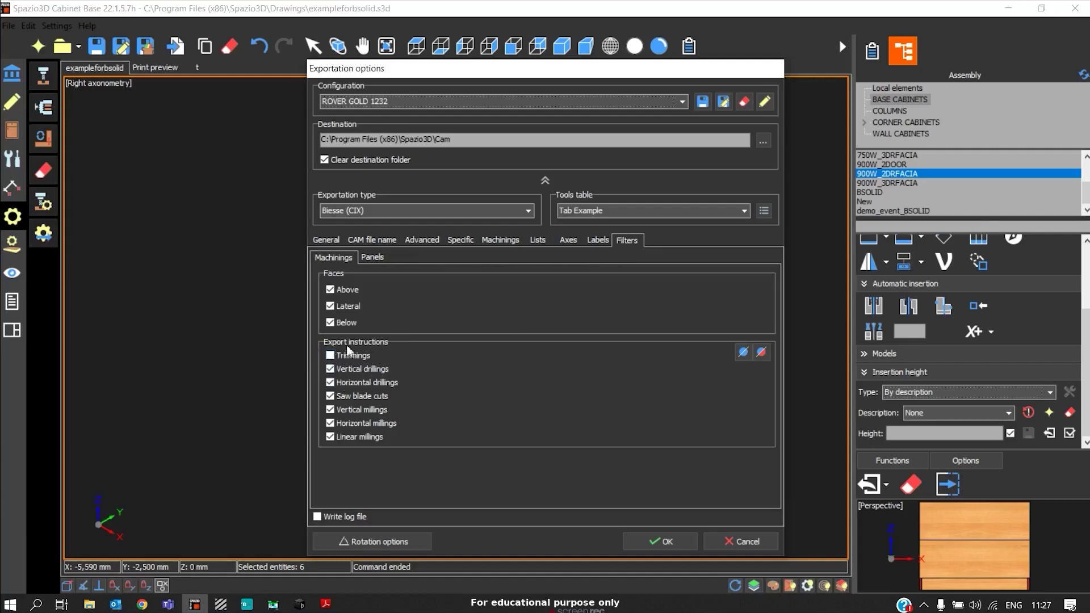
{"action": "left_click", "coordinate": [662, 544]}
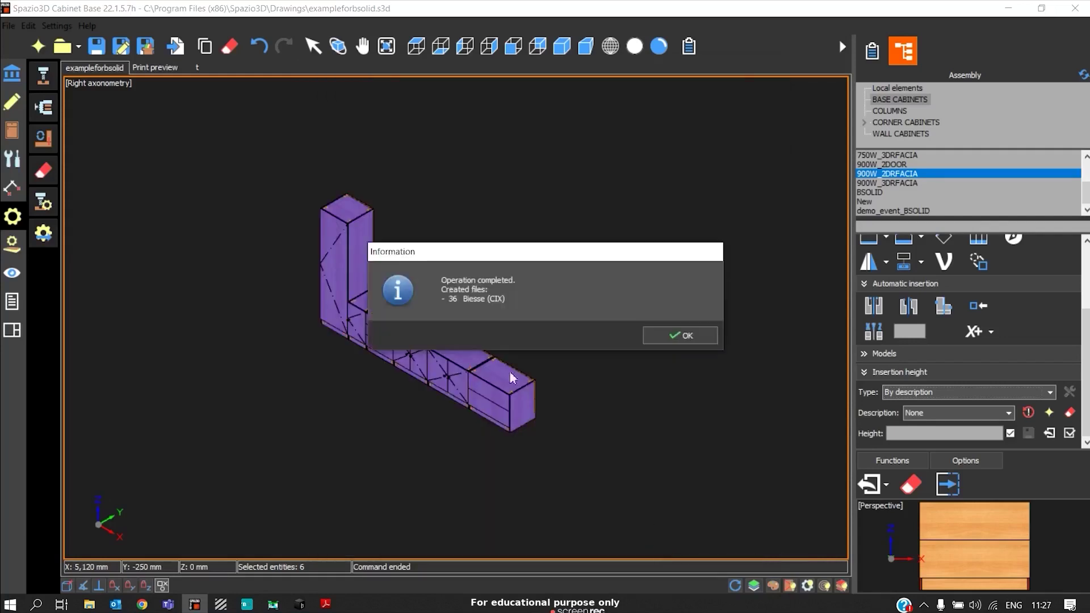
{"action": "left_click", "coordinate": [685, 335]}
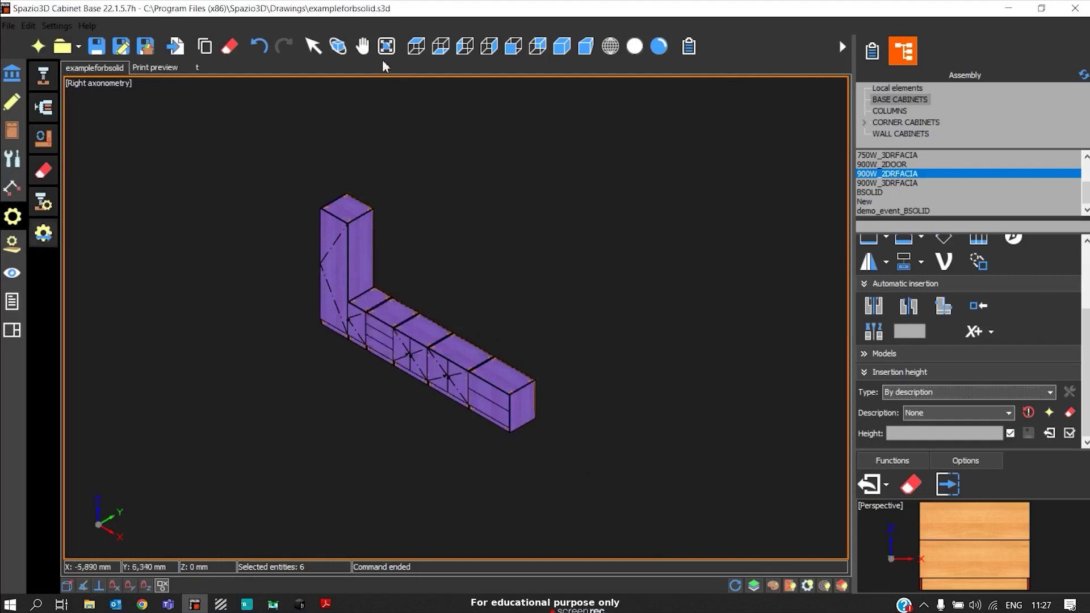
View the cabinet run in plan and right axonometry, and clear the selection.
{"action": "left_click", "coordinate": [417, 46]}
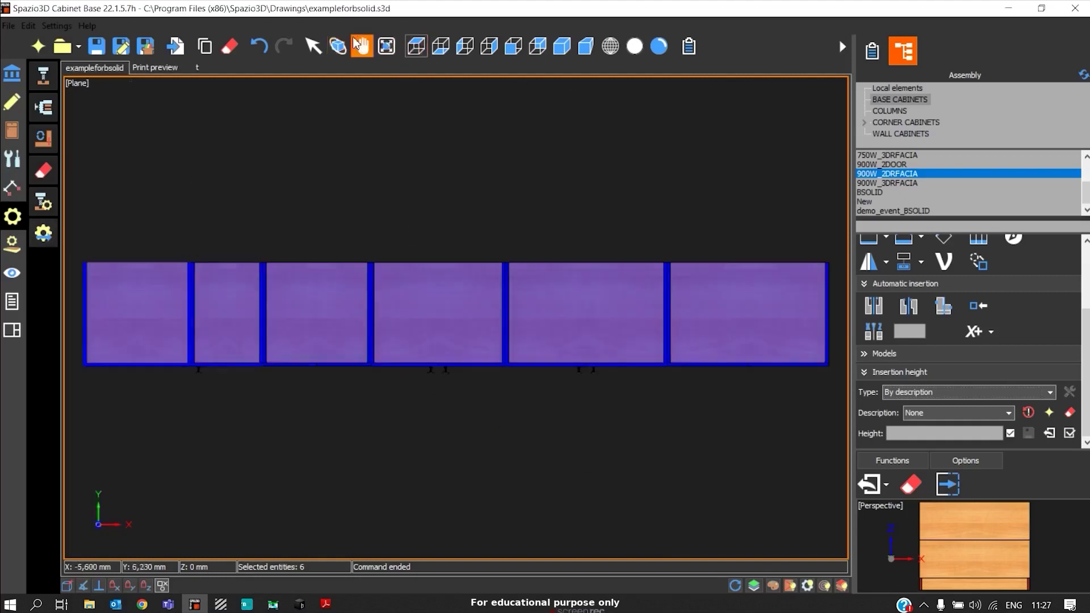
{"action": "left_click", "coordinate": [338, 46]}
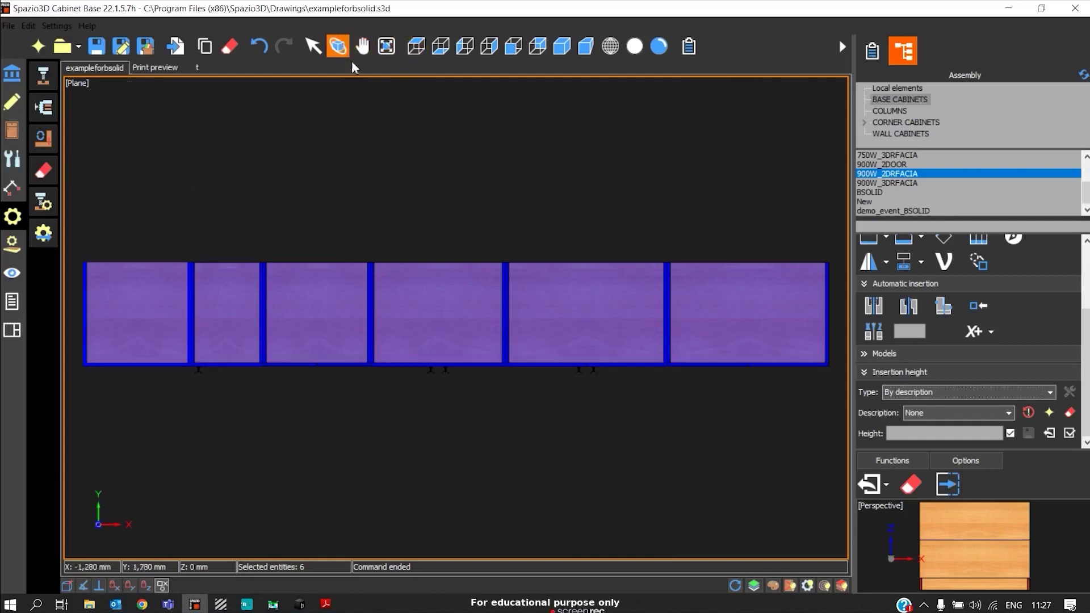
{"action": "left_click_drag", "start_coordinate": [384, 174], "coordinate": [403, 119]}
{"action": "left_click", "coordinate": [562, 46]}
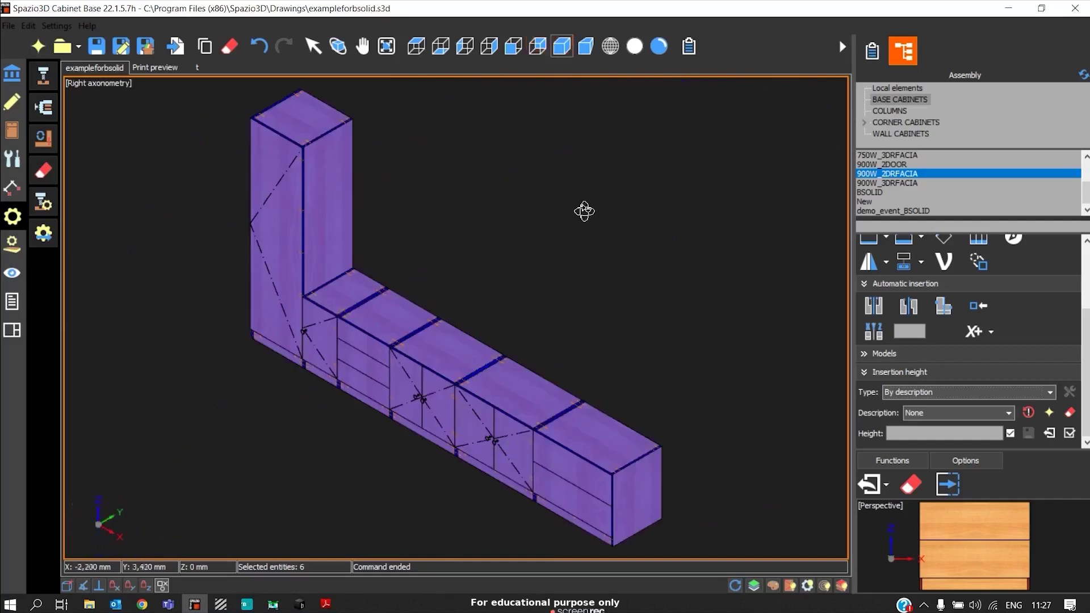
{"action": "key", "text": "Escape"}
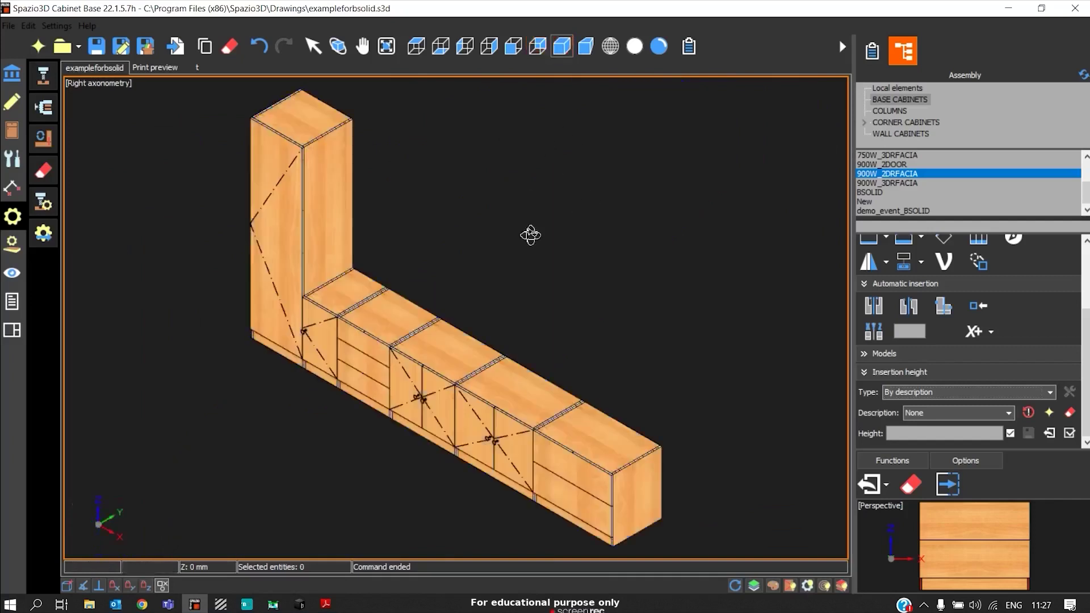
{"action": "left_click", "coordinate": [312, 56]}
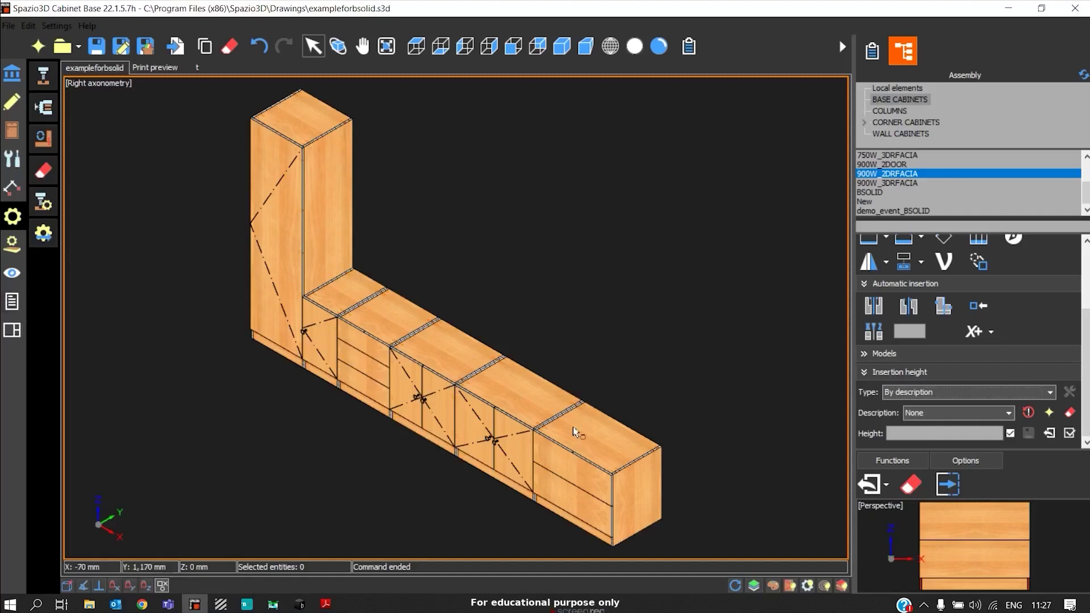
Generate a cutting list for all cabinets, using the automatic layout and selected entities with every panel typology included.
{"action": "key", "text": "ctrl+a"}
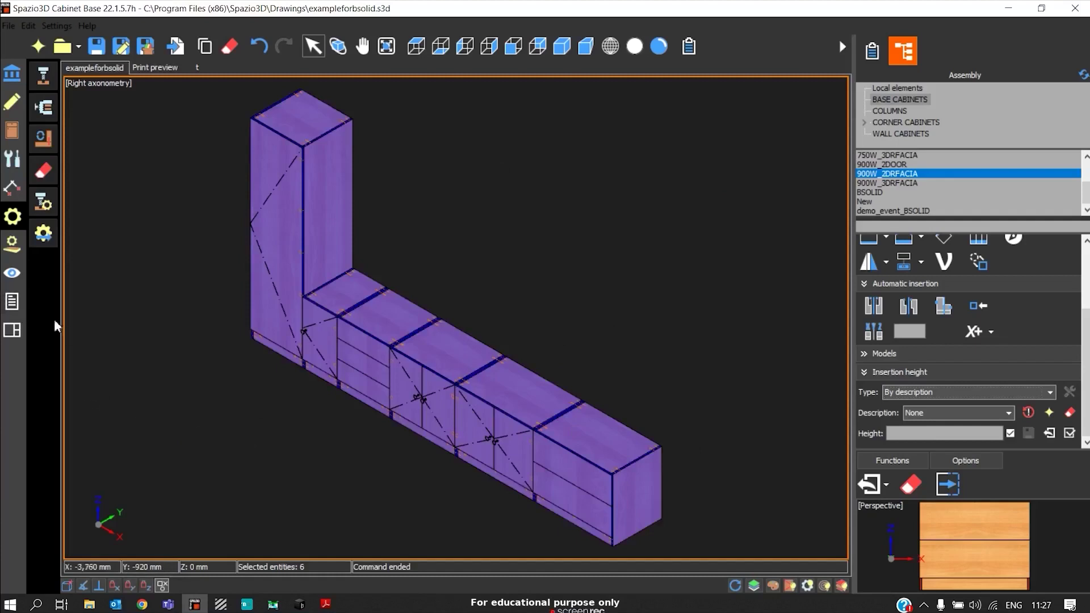
{"action": "left_click", "coordinate": [21, 309]}
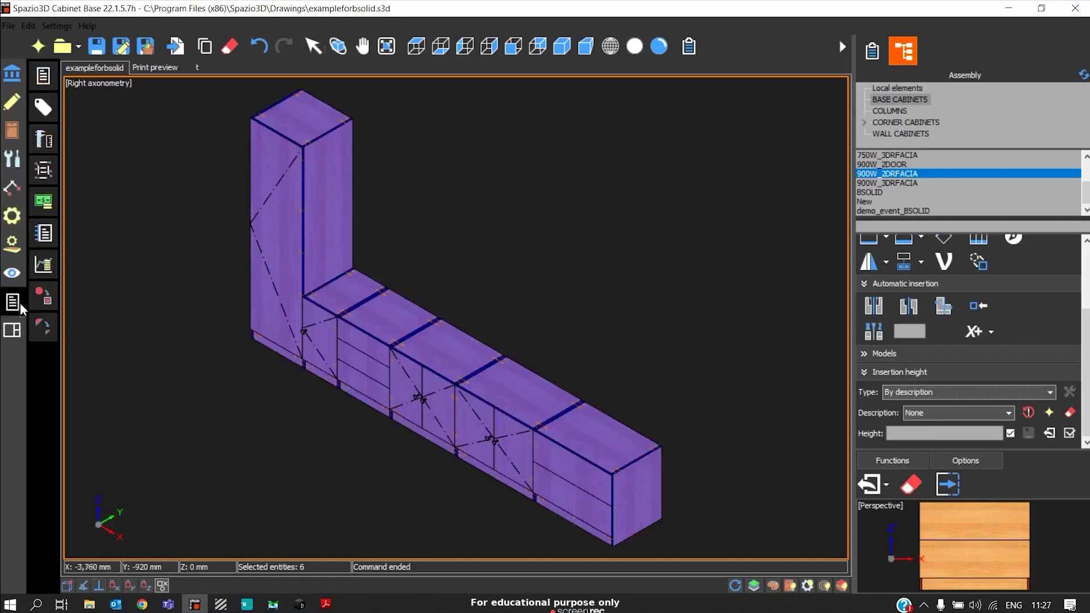
{"action": "left_click", "coordinate": [43, 75]}
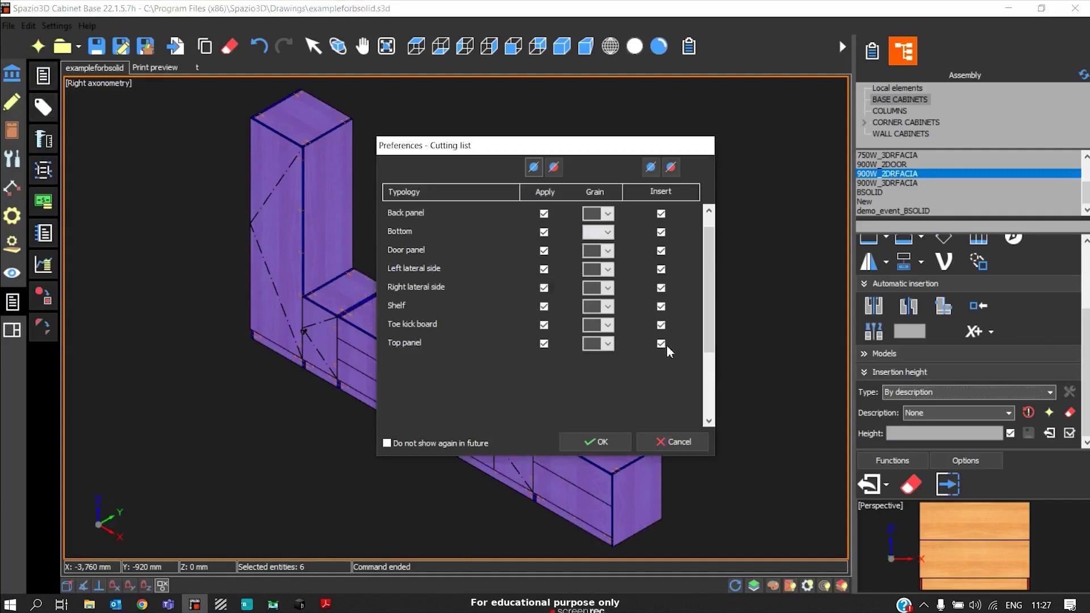
{"action": "left_click", "coordinate": [593, 445]}
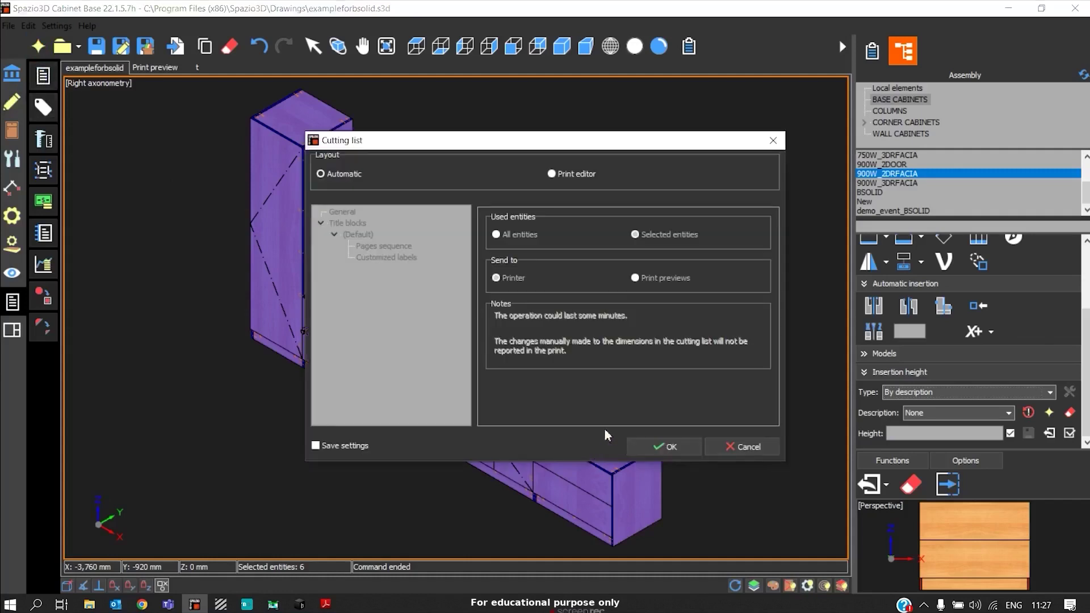
{"action": "left_click", "coordinate": [655, 448]}
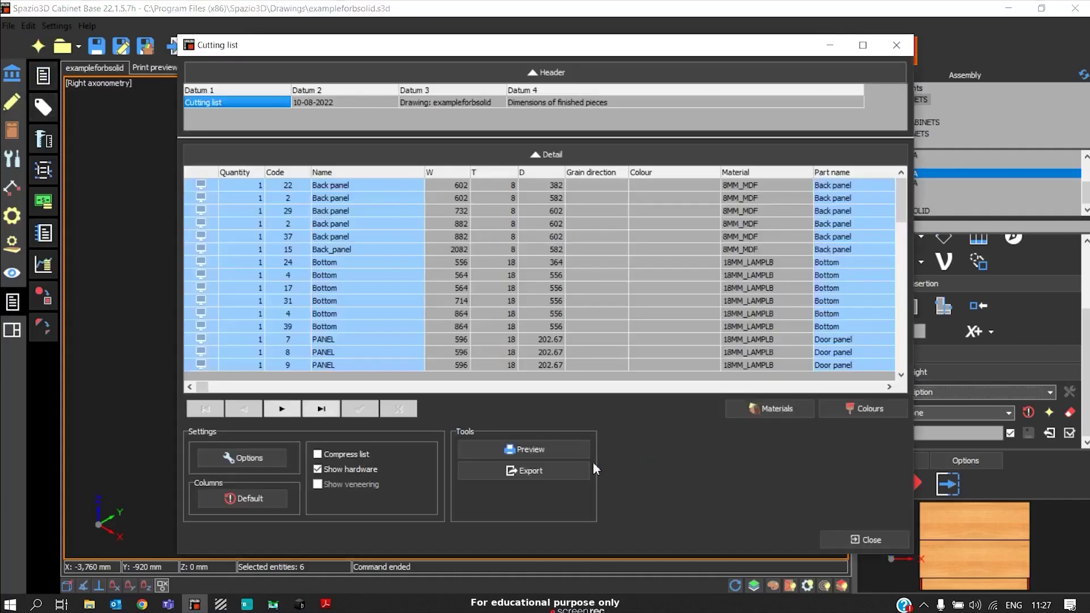
Export the cutting list in Optiplanning format with the ROVER GOLD 1232 CAM exportation profile.
{"action": "left_click", "coordinate": [549, 474]}
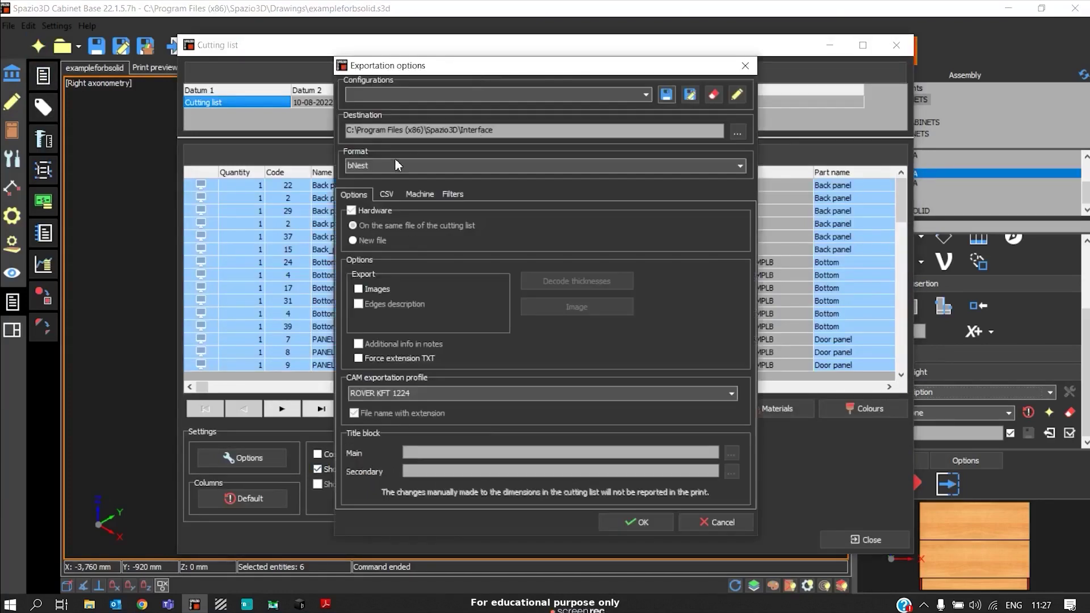
{"action": "left_click", "coordinate": [398, 165]}
{"action": "scroll", "coordinate": [409, 300], "scroll_direction": "down", "scroll_amount": 1}
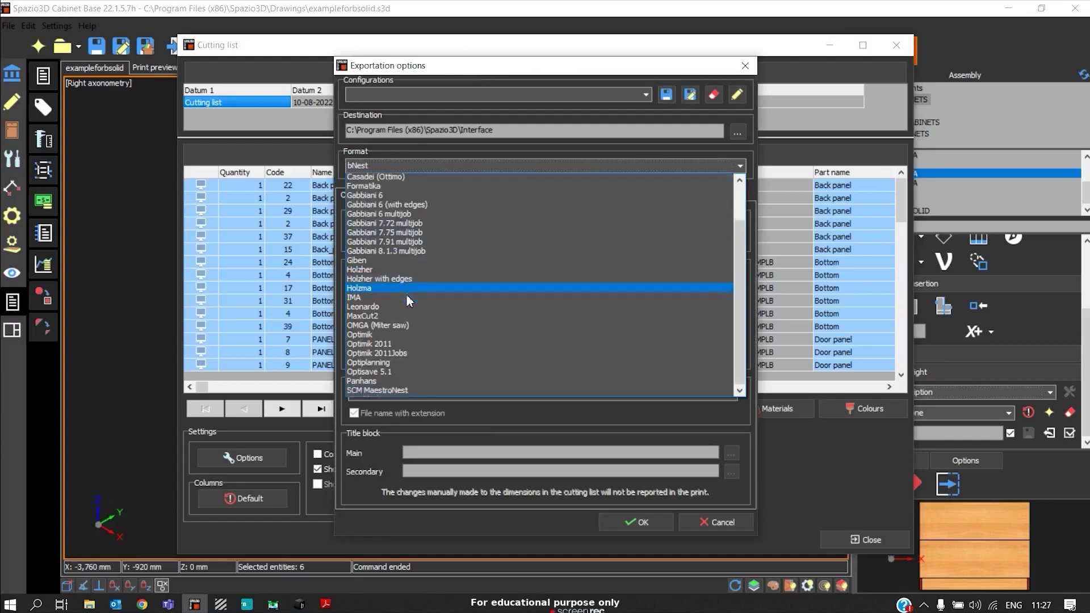
{"action": "scroll", "coordinate": [409, 300], "scroll_direction": "down", "scroll_amount": 1}
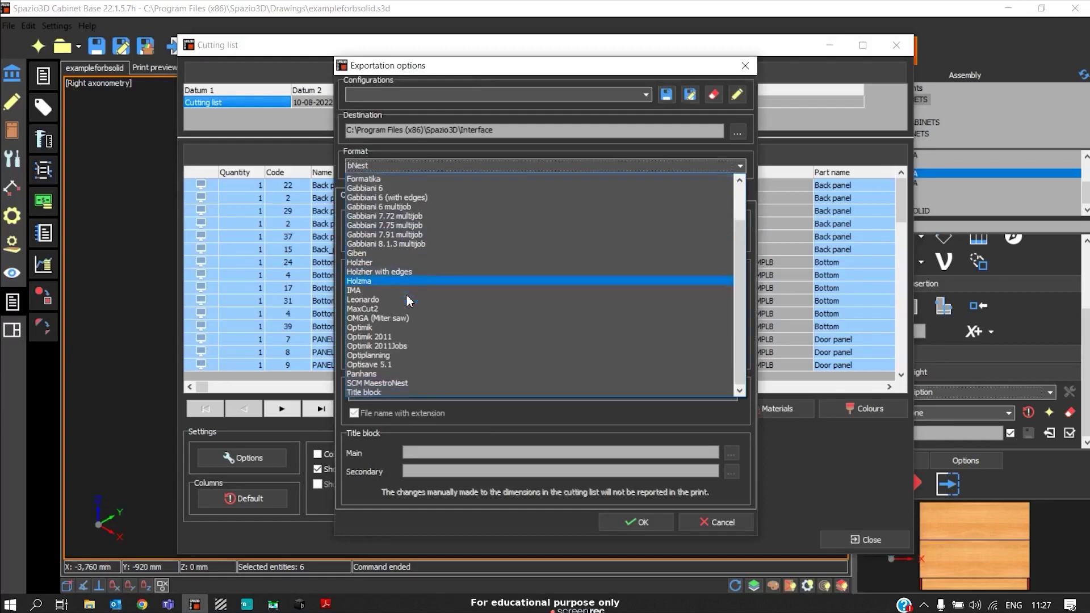
{"action": "left_click", "coordinate": [390, 355]}
{"action": "left_click", "coordinate": [407, 395]}
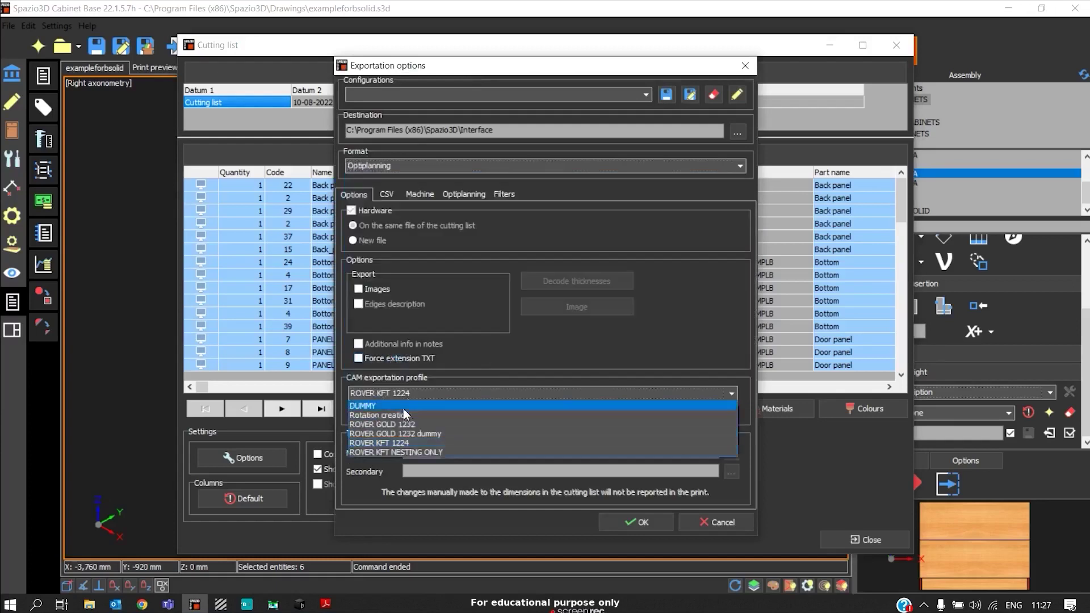
{"action": "left_click", "coordinate": [406, 425]}
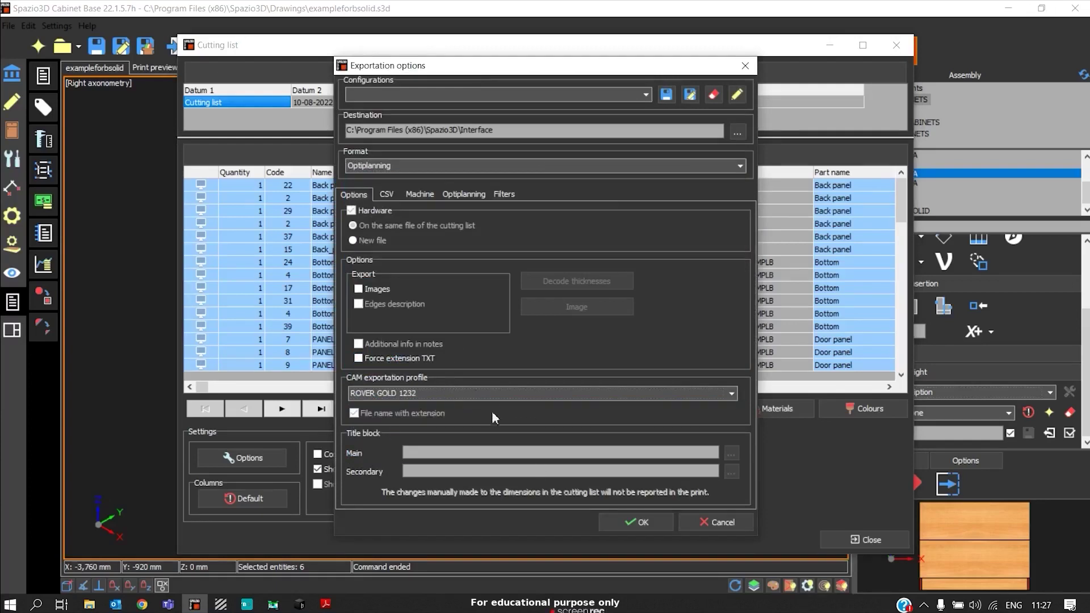
{"action": "left_click", "coordinate": [629, 523]}
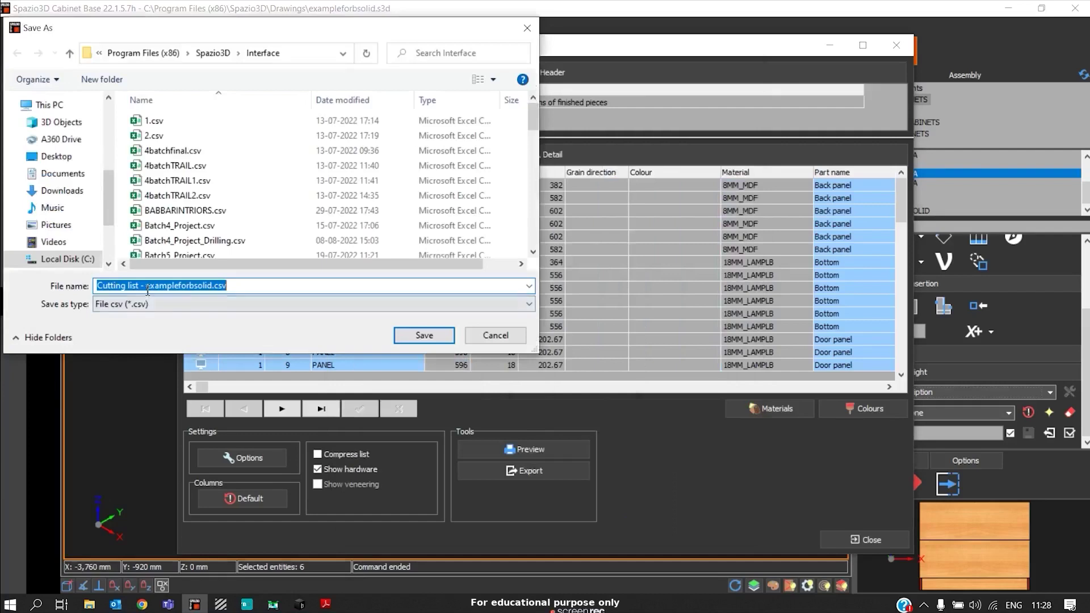
Shorten the cutting list file name to exampleforbsolid.csv and save it in the Interface folder.
{"action": "left_click", "coordinate": [147, 290]}
{"action": "key", "text": "BackSpace"}
{"action": "key", "text": "BackSpace"}
{"action": "key", "text": "BackSpace"}
{"action": "key", "text": "BackSpace"}
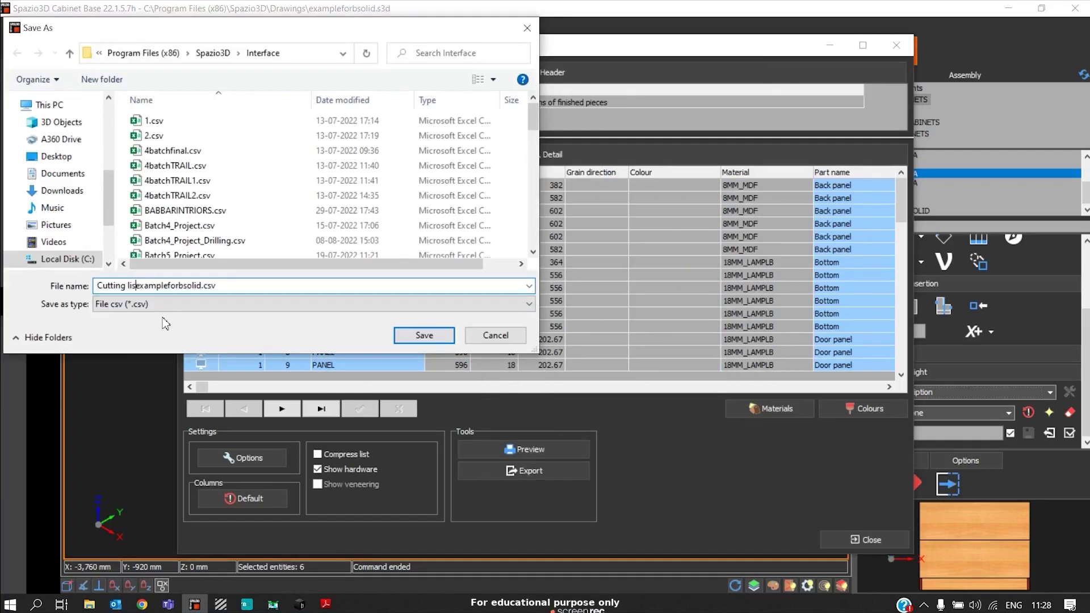
{"action": "key", "text": "BackSpace"}
{"action": "key", "text": "BackSpace"}
{"action": "key", "text": "BackSpace"}
{"action": "key", "text": "BackSpace"}
{"action": "key", "text": "BackSpace"}
{"action": "key", "text": "BackSpace"}
{"action": "key", "text": "BackSpace"}
{"action": "key", "text": "BackSpace"}
{"action": "key", "text": "BackSpace"}
{"action": "key", "text": "BackSpace"}
{"action": "key", "text": "BackSpace"}
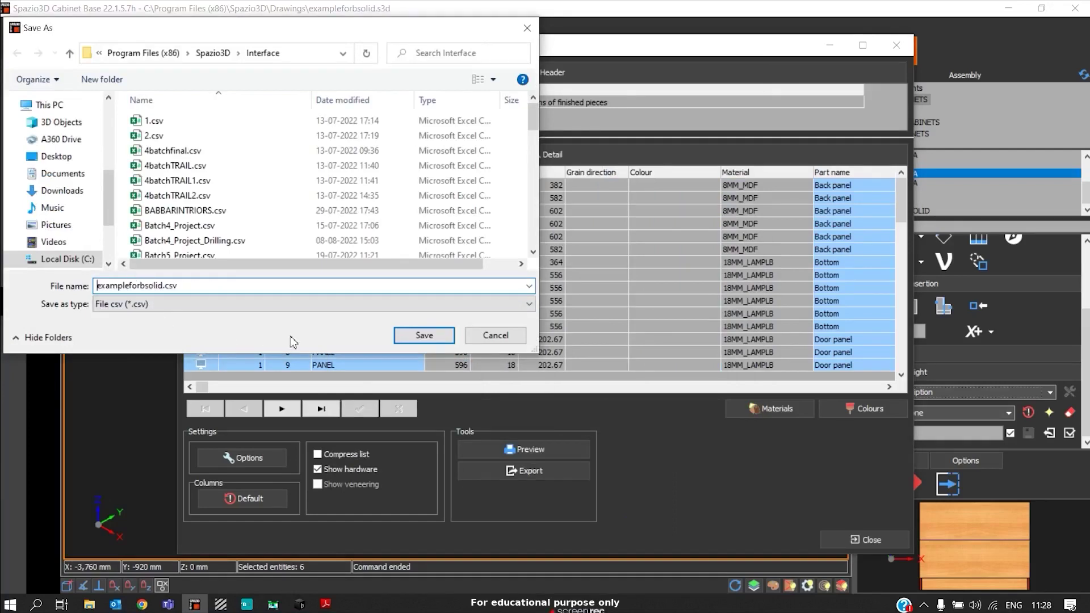
{"action": "left_click", "coordinate": [407, 338]}
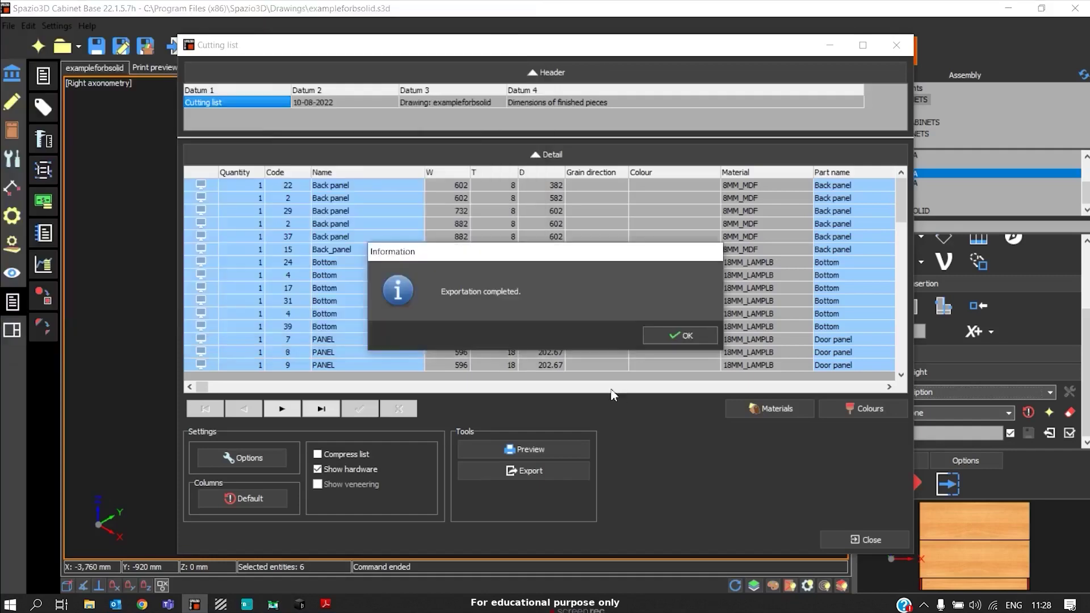
{"action": "left_click", "coordinate": [667, 338]}
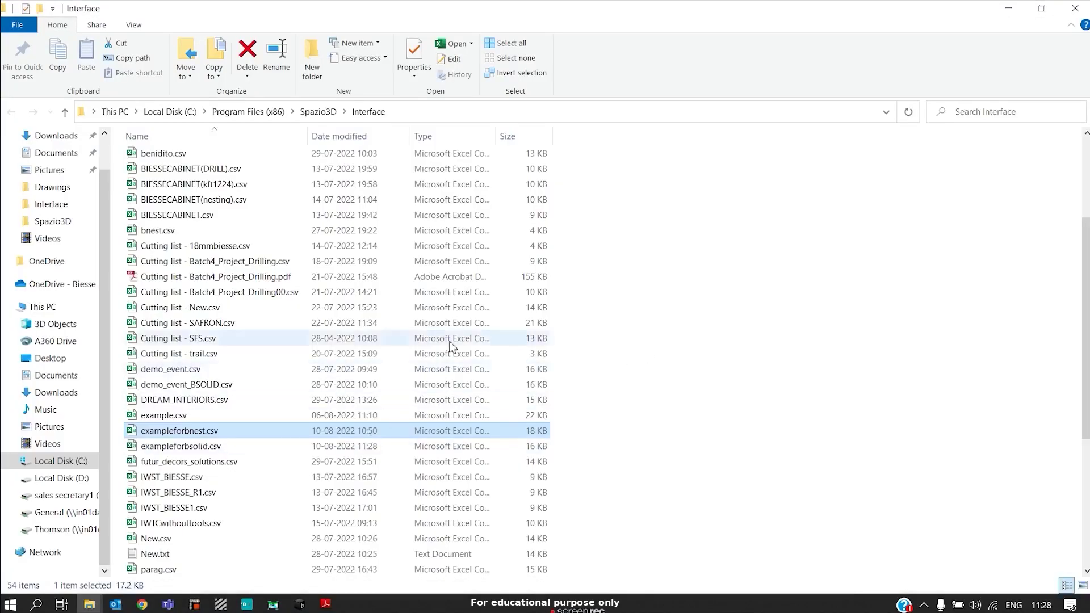
Open exampleforbsolid.csv from the Interface folder in Excel.
{"action": "scroll", "coordinate": [393, 317], "scroll_direction": "down", "scroll_amount": 3}
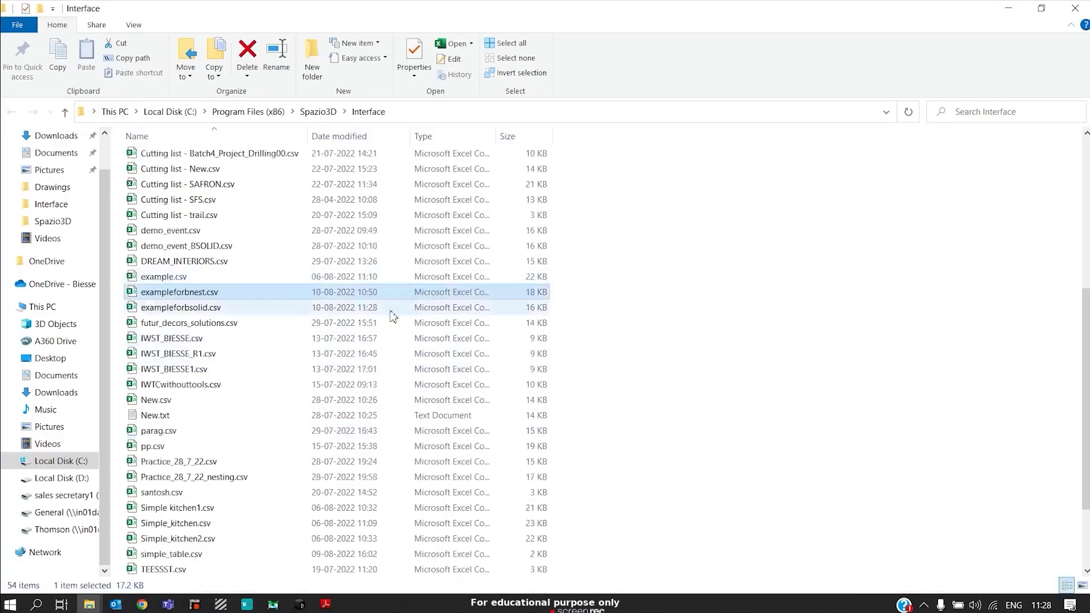
{"action": "left_click", "coordinate": [221, 311]}
{"action": "double_click", "coordinate": [170, 310]}
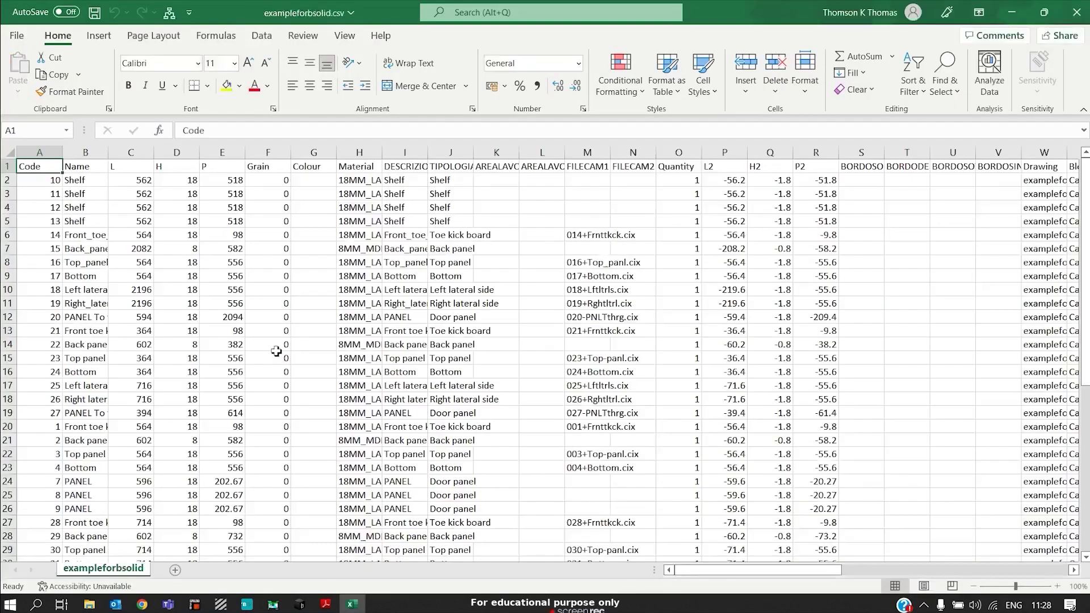
Review the panel rows, dimensions and CIX file references in the exampleforbsolid.csv cutting list.
{"action": "scroll", "coordinate": [273, 349], "scroll_direction": "down", "scroll_amount": 19}
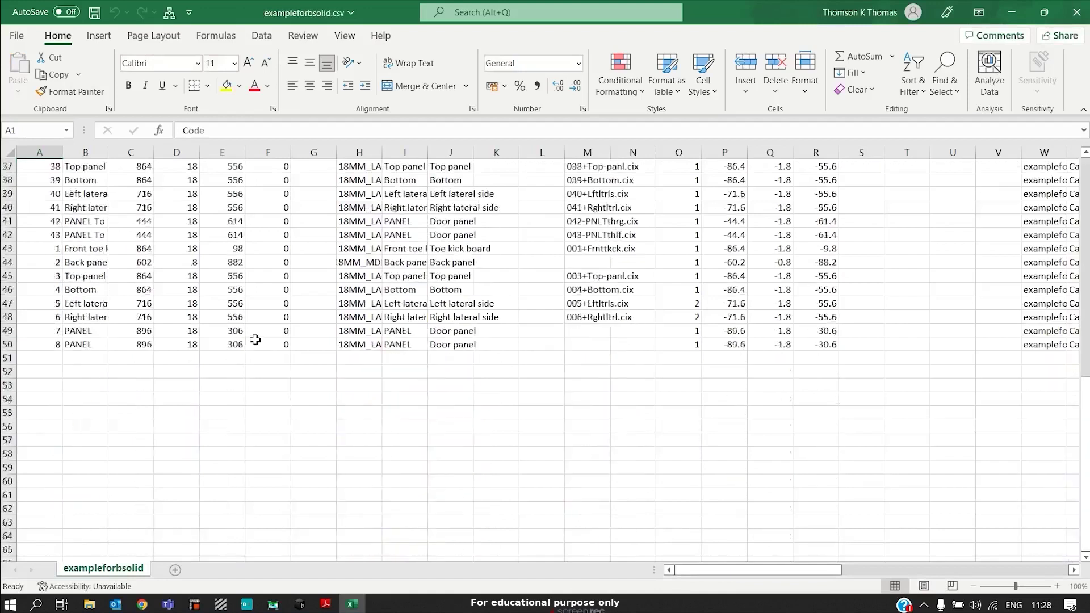
{"action": "scroll", "coordinate": [261, 346], "scroll_direction": "up", "scroll_amount": 11}
{"action": "scroll", "coordinate": [261, 346], "scroll_direction": "up", "scroll_amount": 7}
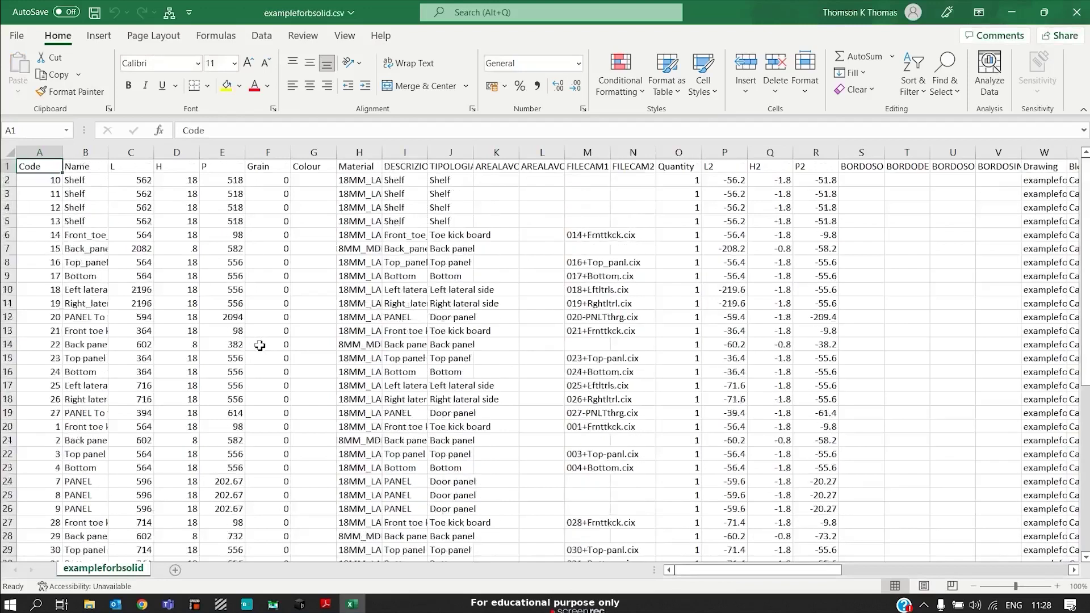
{"action": "double_click", "coordinate": [63, 158]}
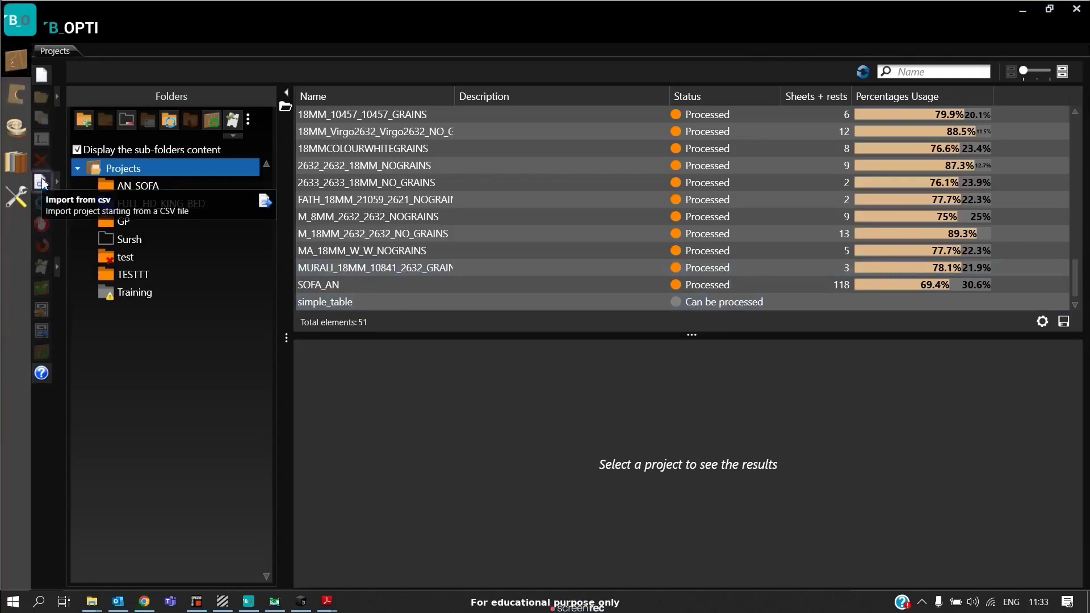
Switch to B_OPTI and import exampleforbsolid.csv from the Spazio3D Interface folder as a new project.
{"action": "left_click", "coordinate": [41, 182]}
{"action": "scroll", "coordinate": [426, 284], "scroll_direction": "down", "scroll_amount": 6}
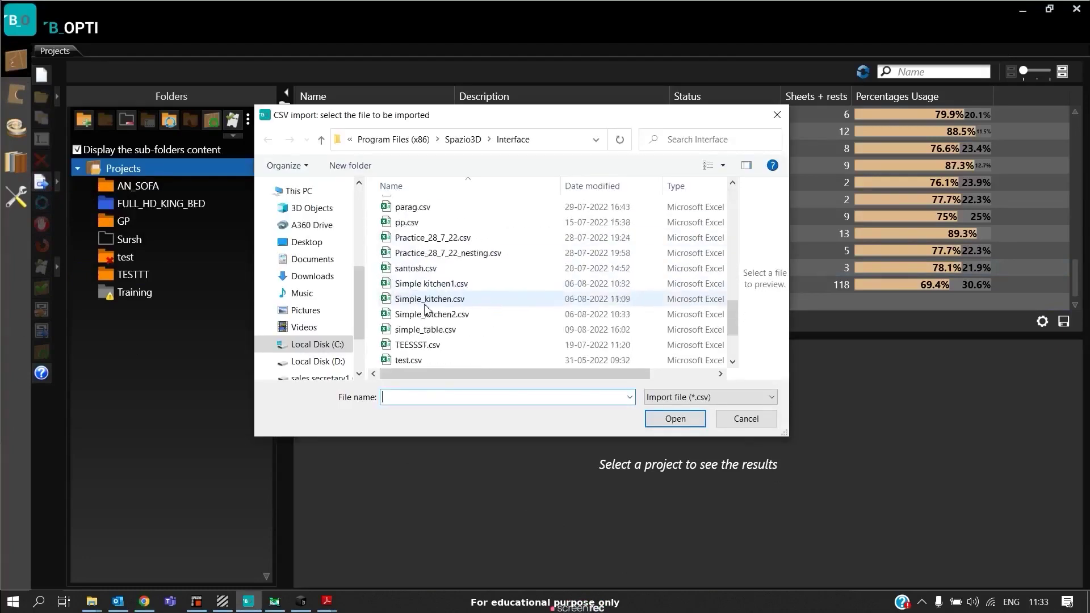
{"action": "scroll", "coordinate": [426, 297], "scroll_direction": "down", "scroll_amount": 2}
{"action": "scroll", "coordinate": [426, 297], "scroll_direction": "up", "scroll_amount": 5}
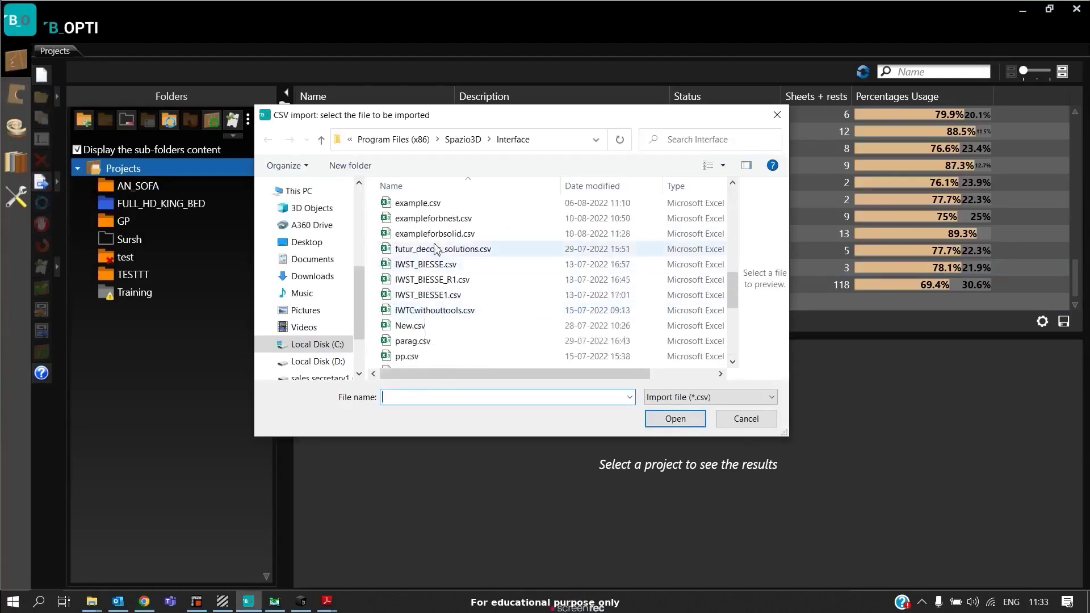
{"action": "left_click", "coordinate": [435, 234]}
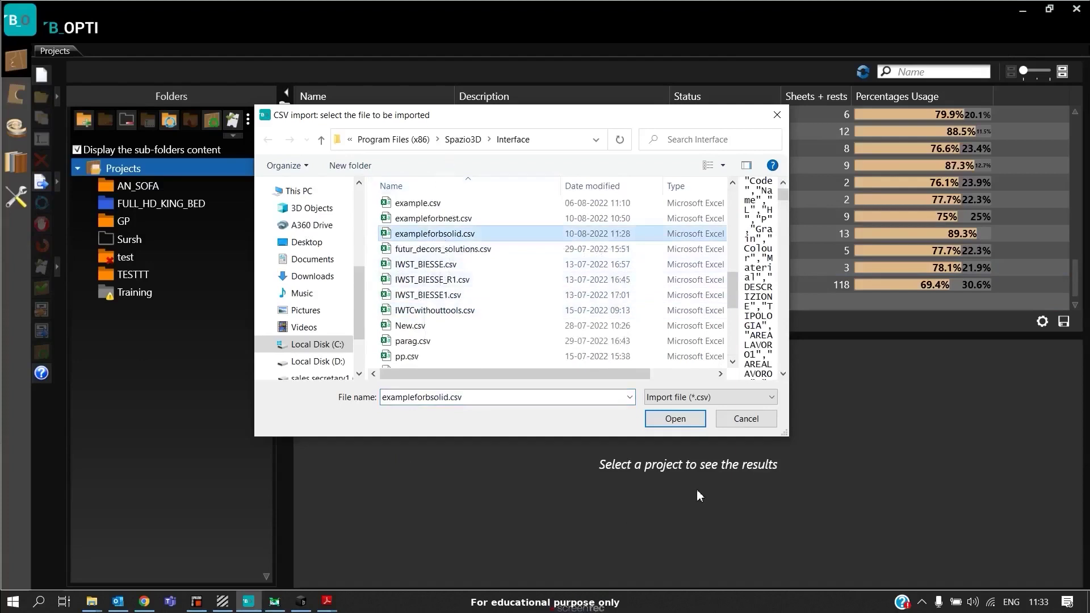
{"action": "left_click", "coordinate": [675, 419]}
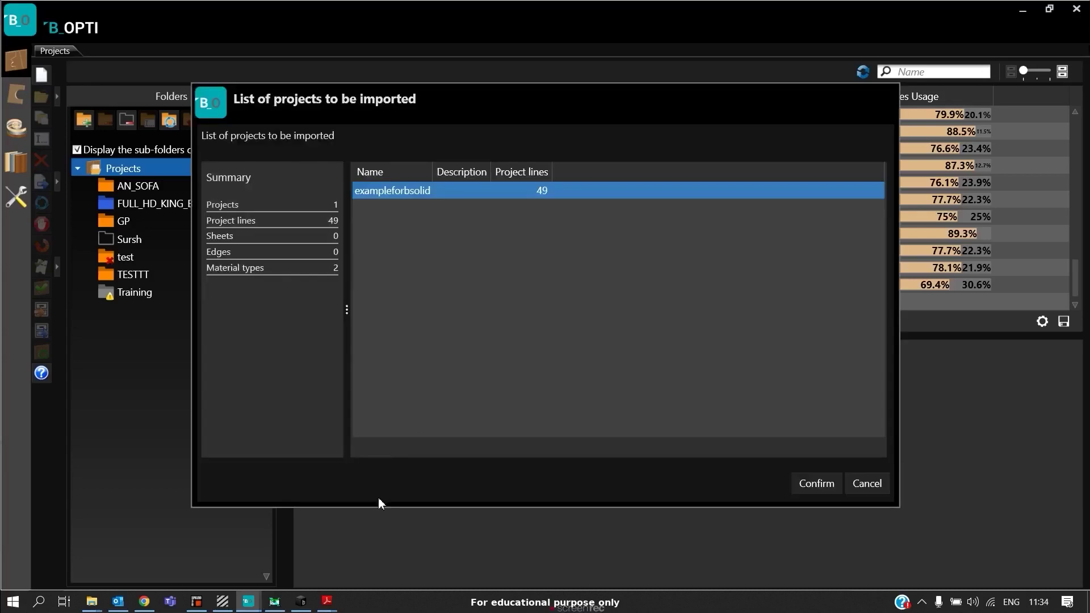
{"action": "left_click", "coordinate": [828, 484]}
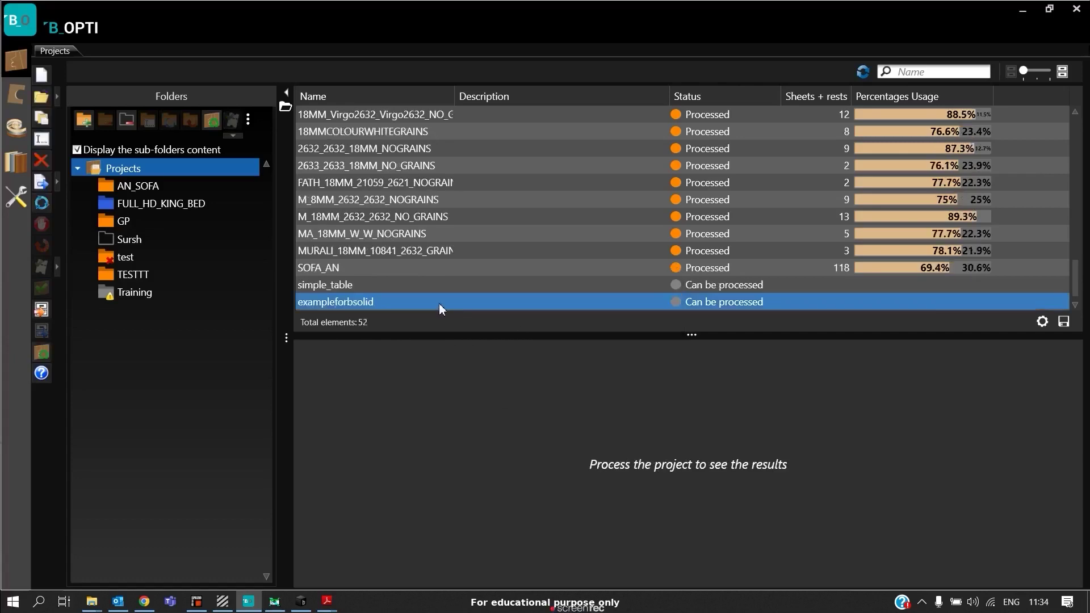
Open the exampleforbsolid project and inspect the beam saw parameters of the 18MM_LAMPLB_18 material.
{"action": "double_click", "coordinate": [438, 302]}
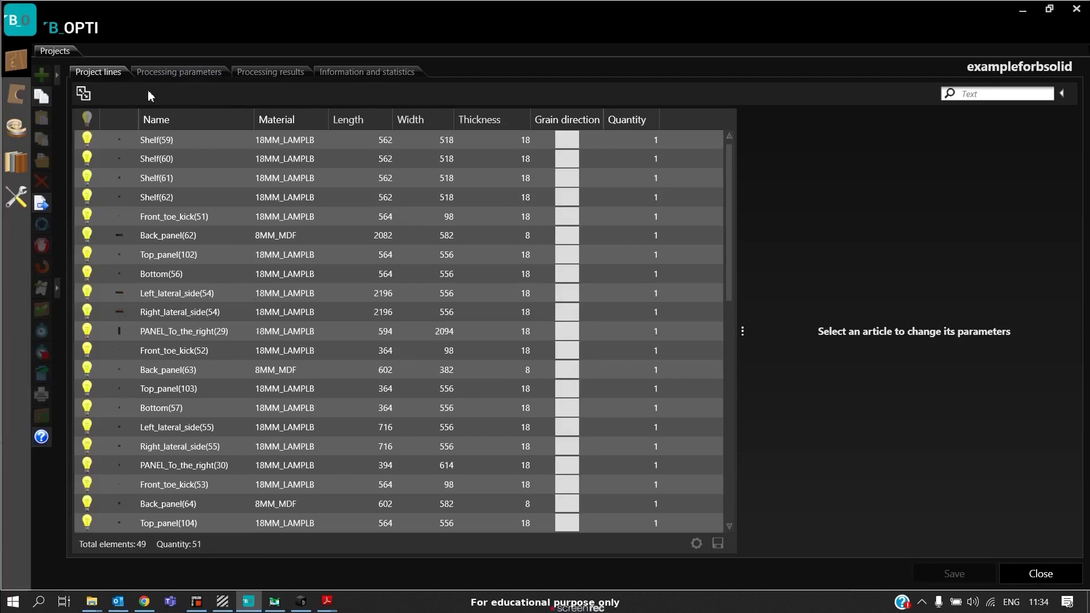
{"action": "left_click", "coordinate": [151, 75]}
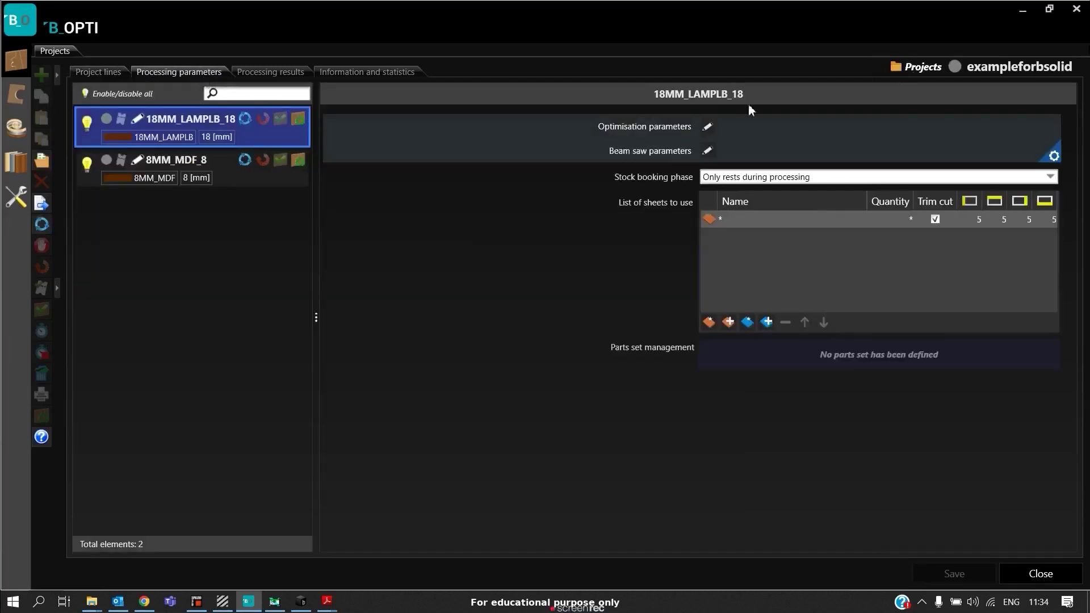
{"action": "left_click", "coordinate": [710, 150]}
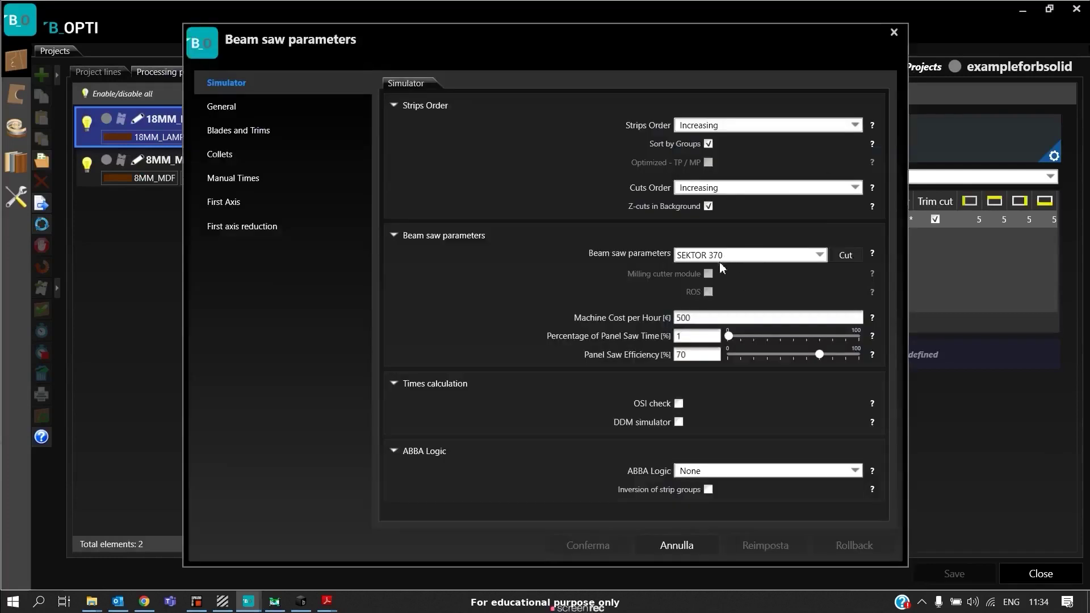
{"action": "left_click", "coordinate": [893, 32]}
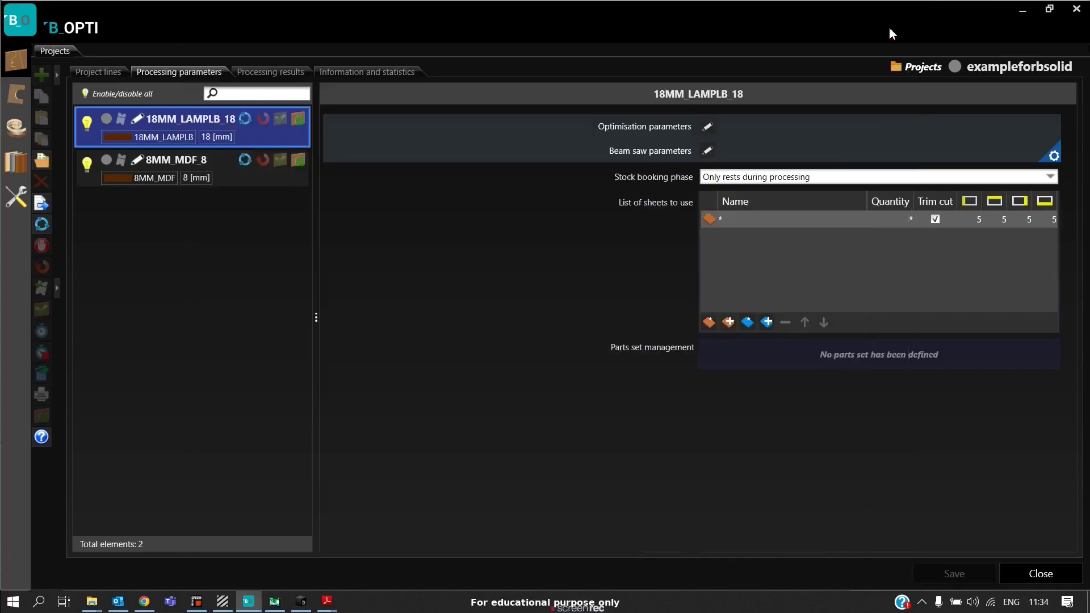
Check the sheet settings of the 18MM_LAMPLB_18 and 8MM_MDF_8 materials and process the project.
{"action": "left_click", "coordinate": [163, 177]}
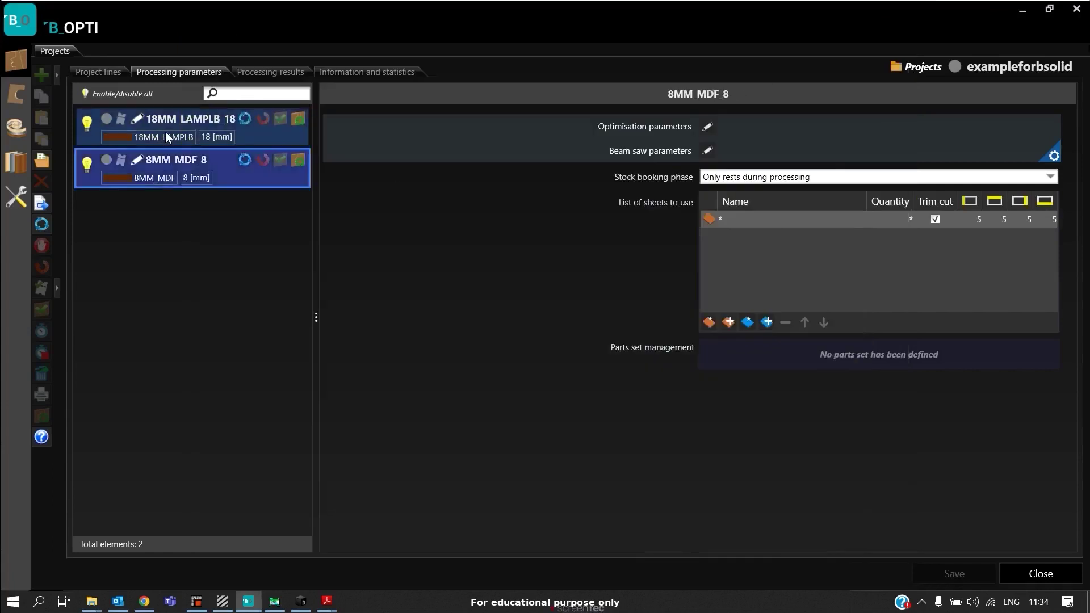
{"action": "left_click", "coordinate": [168, 136]}
{"action": "left_click", "coordinate": [172, 175]}
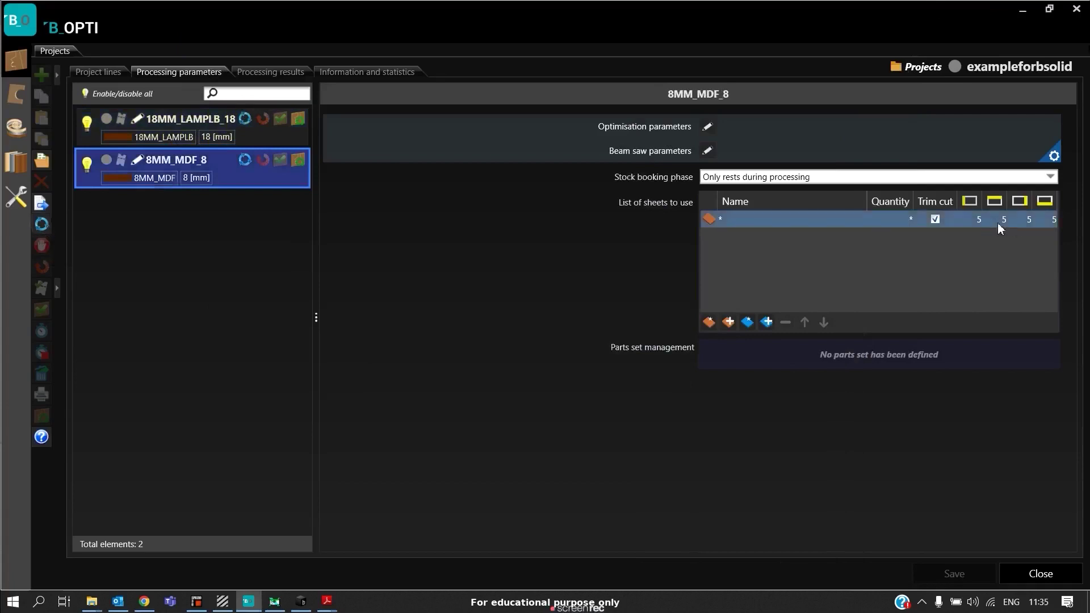
{"action": "left_click", "coordinate": [43, 233]}
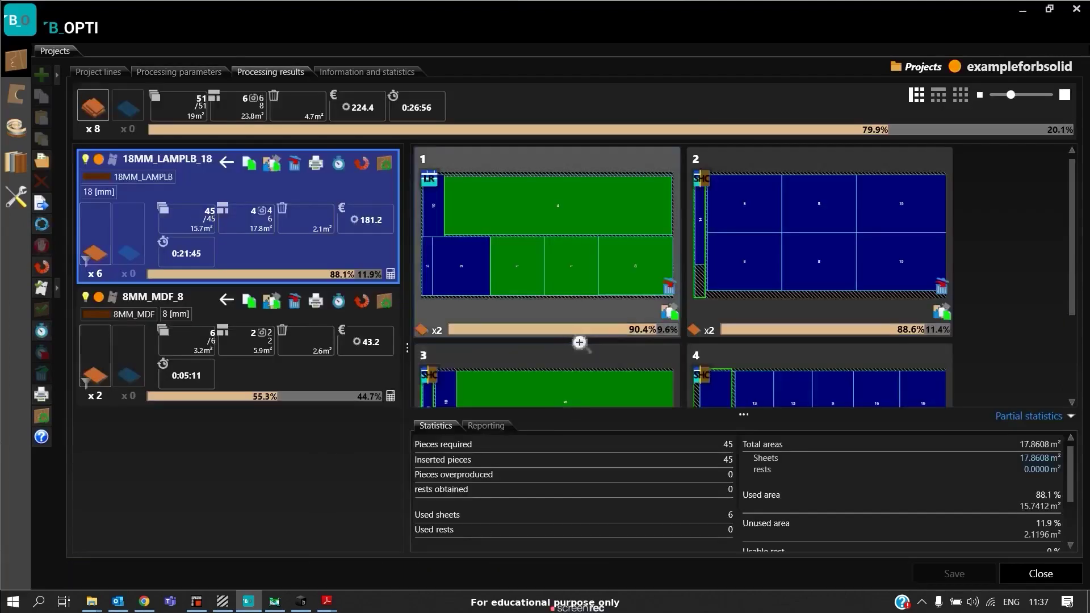
Review the 18MM_LAMPLB_18 cutting patterns and send the processed project to production.
{"action": "scroll", "coordinate": [698, 299], "scroll_direction": "down", "scroll_amount": 3}
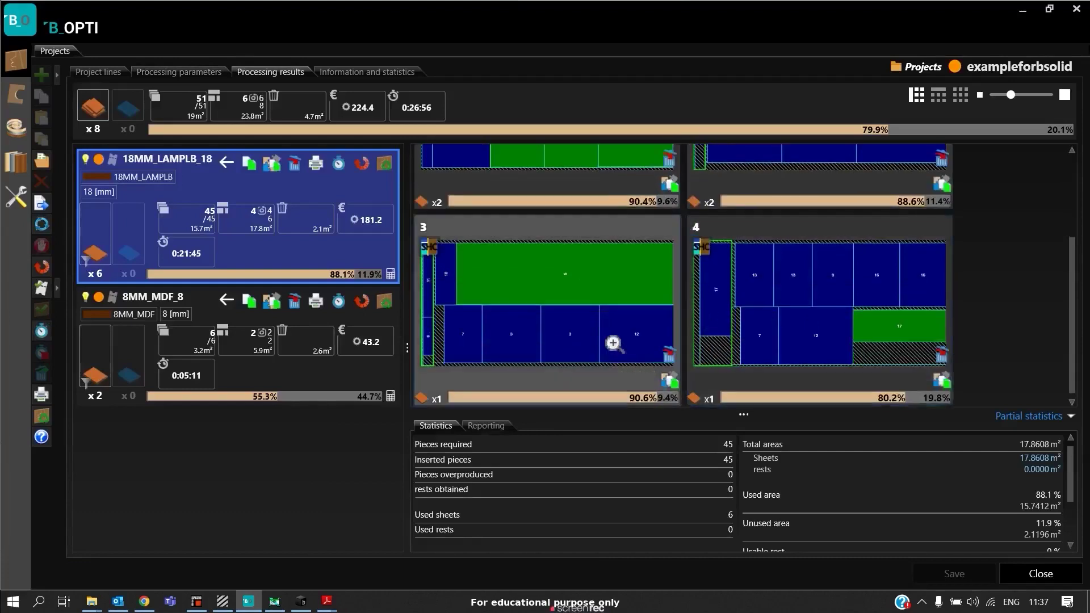
{"action": "left_click", "coordinate": [288, 359]}
{"action": "left_click", "coordinate": [259, 244]}
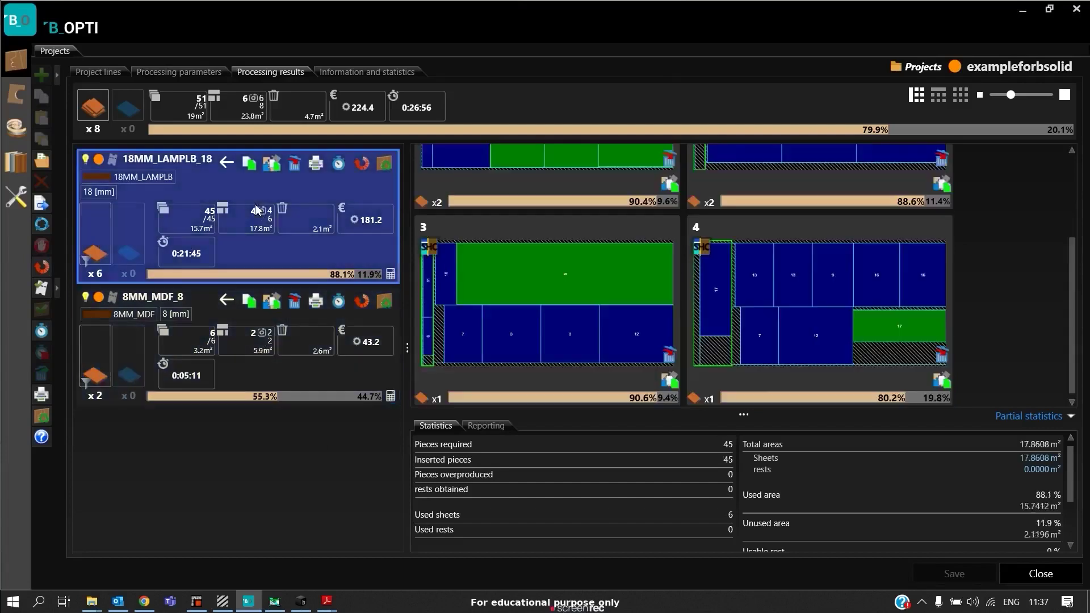
{"action": "left_click", "coordinate": [48, 272]}
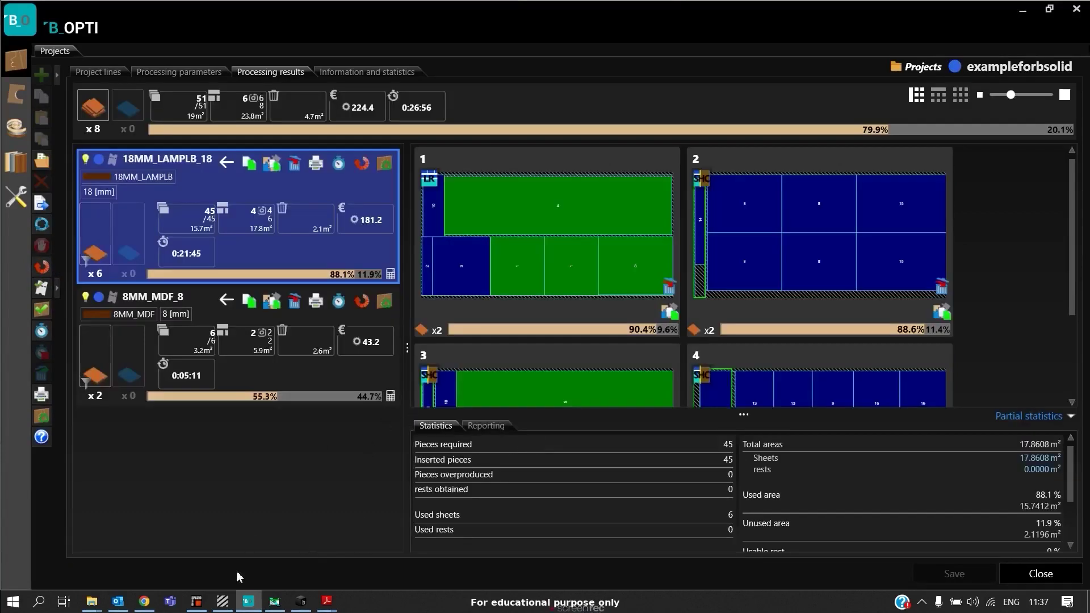
Switch to OSI and import exampleforbsolid.xml and exampleforbsolid8MM_MDF_8.xml from the XmlJob folder into the orders.
{"action": "mouse_move", "coordinate": [229, 608]}
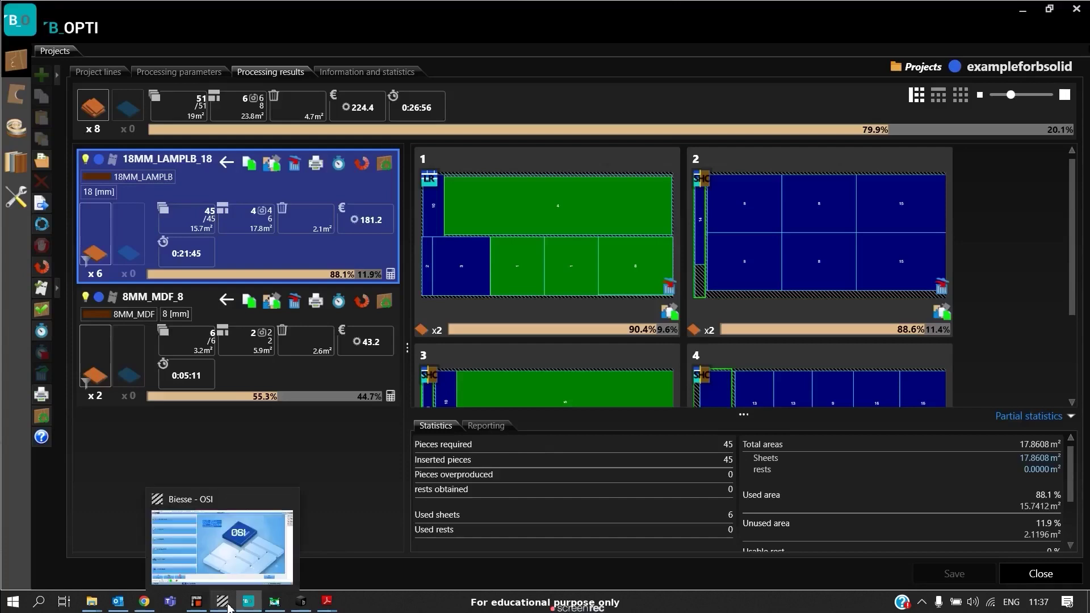
{"action": "left_click", "coordinate": [228, 561]}
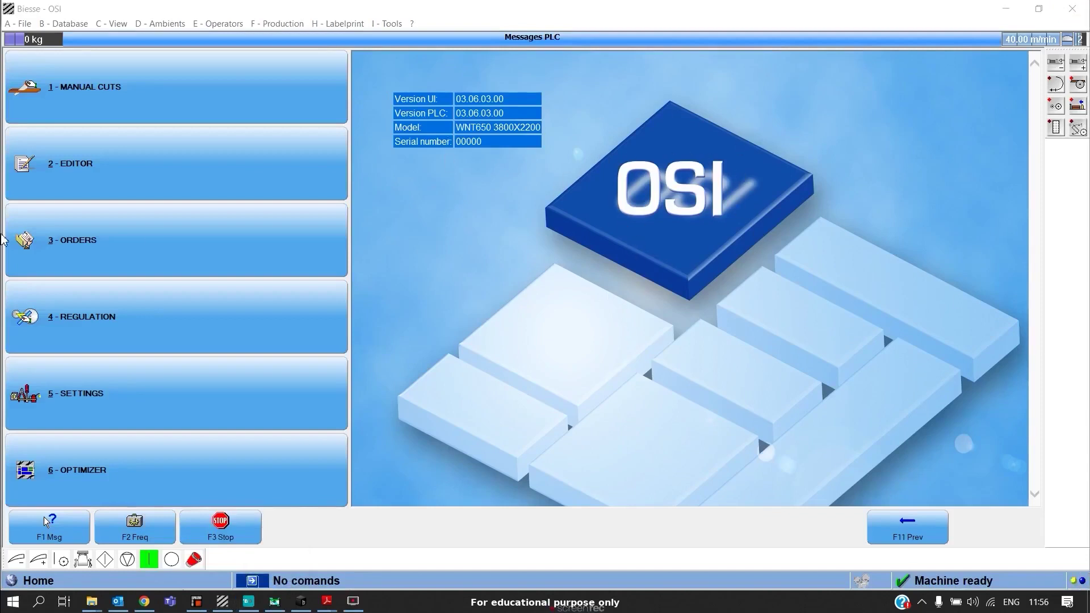
{"action": "left_click", "coordinate": [161, 256]}
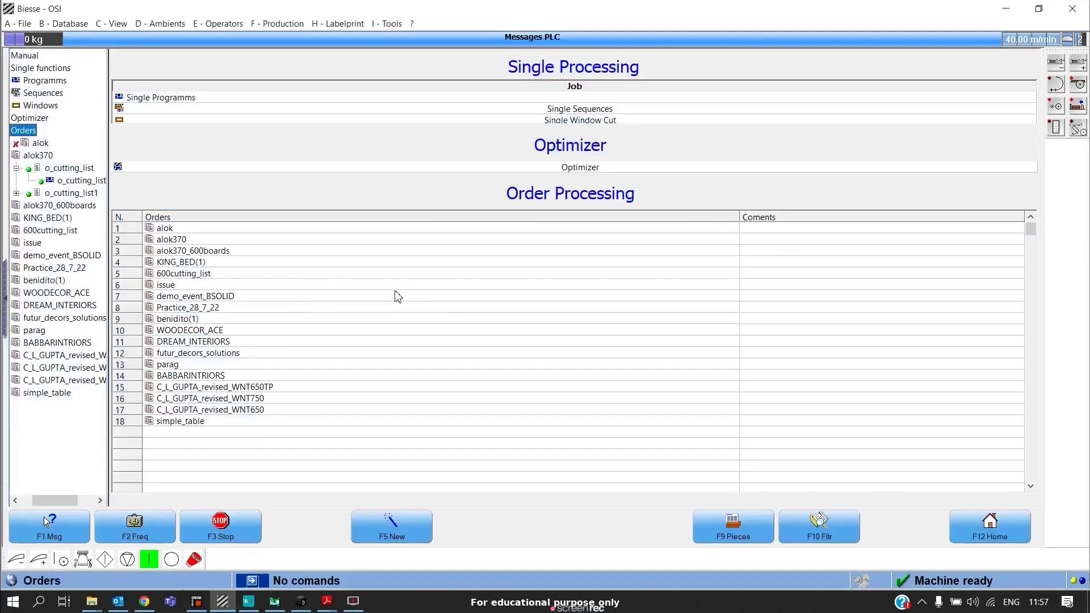
{"action": "right_click", "coordinate": [271, 444]}
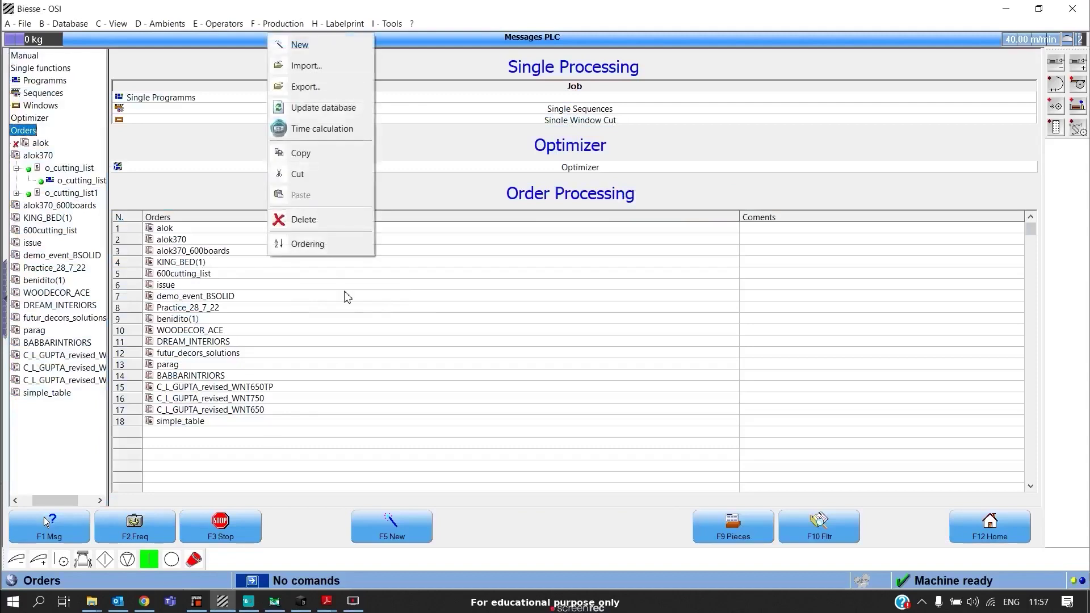
{"action": "left_click", "coordinate": [319, 65]}
{"action": "scroll", "coordinate": [486, 315], "scroll_direction": "down", "scroll_amount": 10}
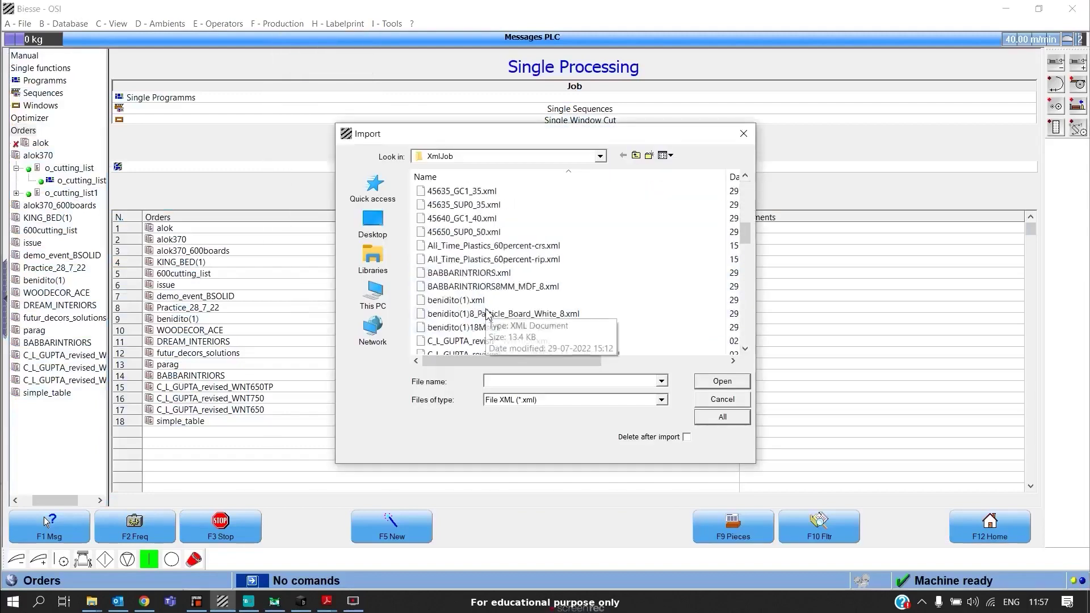
{"action": "scroll", "coordinate": [487, 314], "scroll_direction": "down", "scroll_amount": 10}
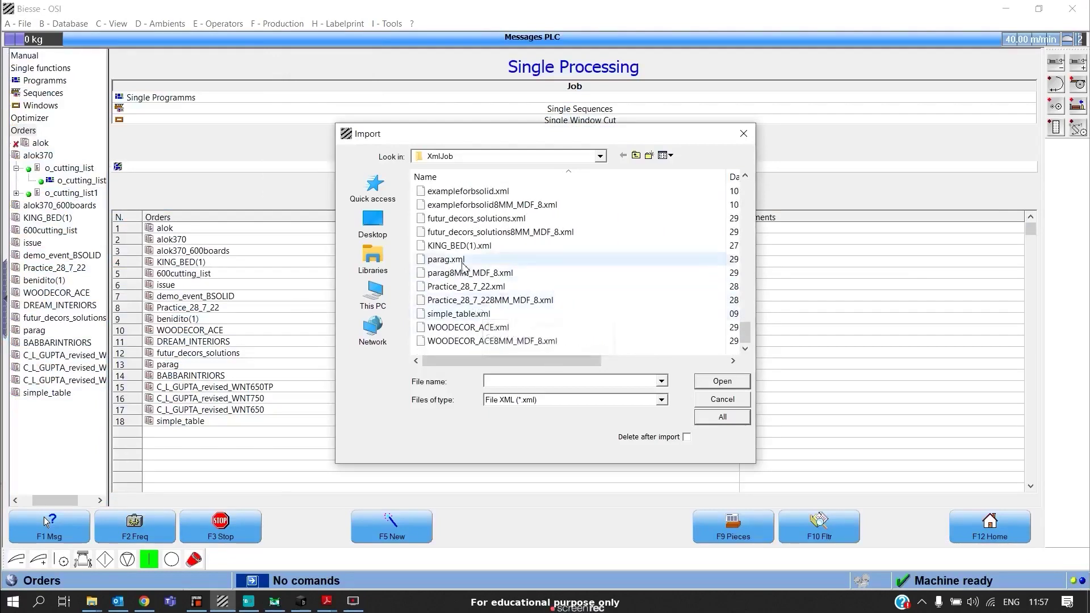
{"action": "scroll", "coordinate": [465, 264], "scroll_direction": "up", "scroll_amount": 1}
{"action": "left_click", "coordinate": [469, 232]}
{"action": "left_click", "coordinate": [492, 245], "text": "shift"}
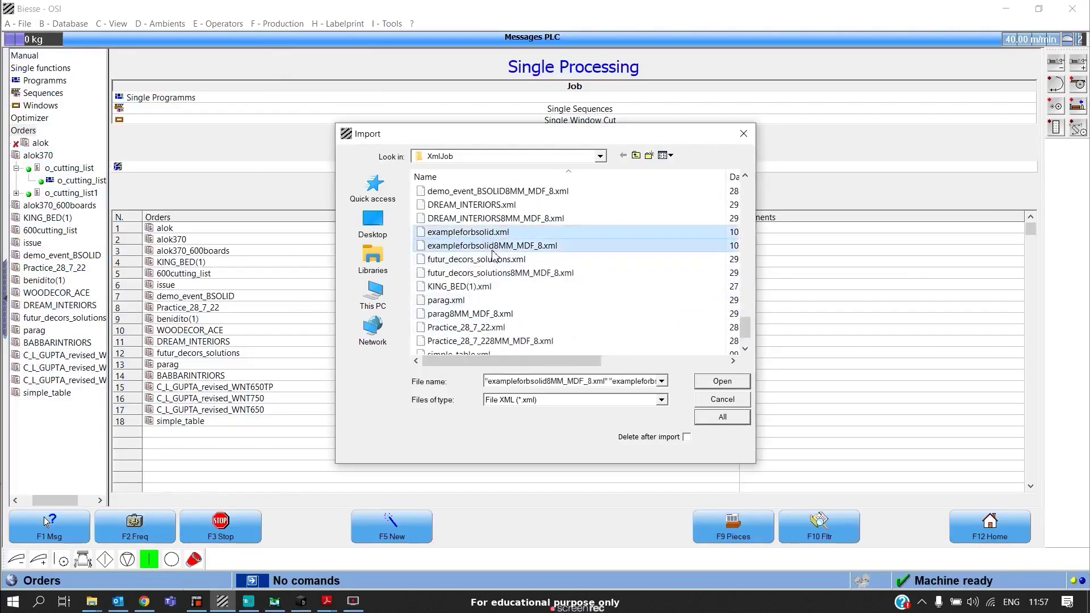
{"action": "left_click", "coordinate": [723, 382]}
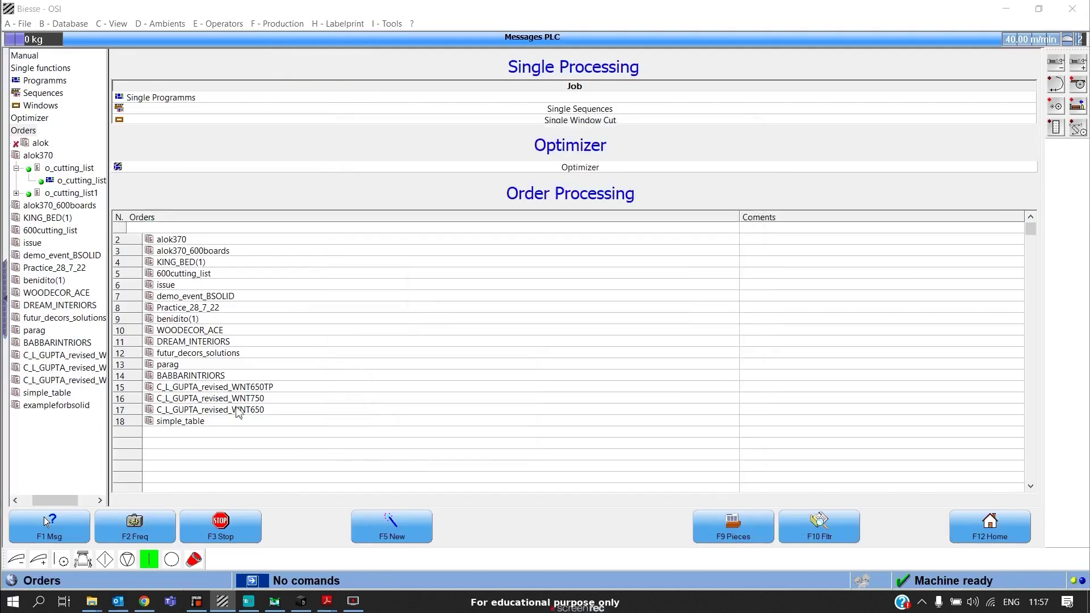
Open job exampleforbsolid.001 in the exampleforbsolid order's 18 mm worklist and simulate its cutting in the synoptic view.
{"action": "double_click", "coordinate": [204, 433]}
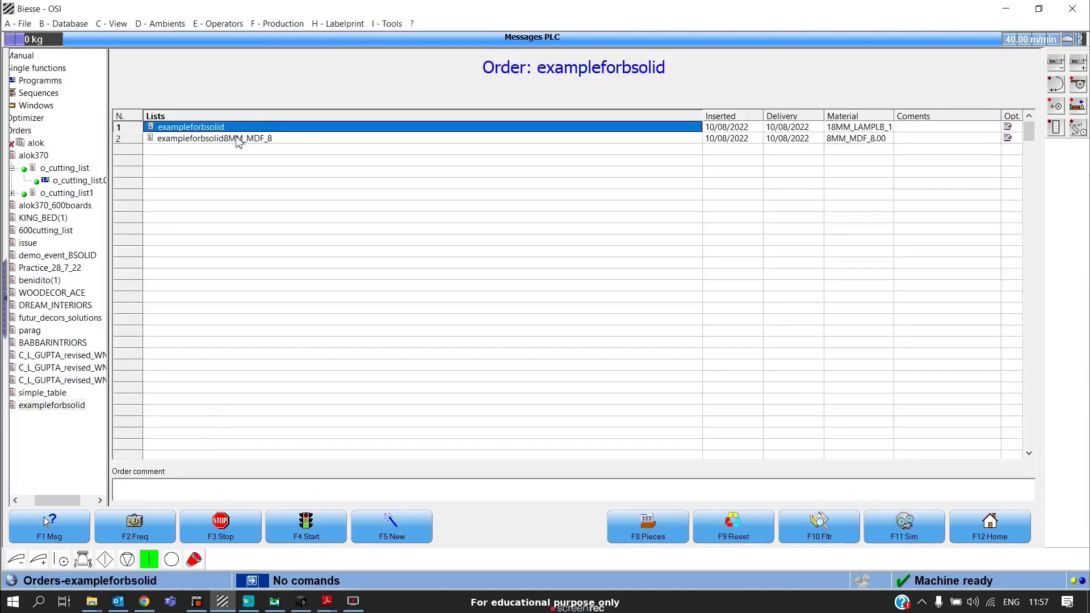
{"action": "key", "text": "Return"}
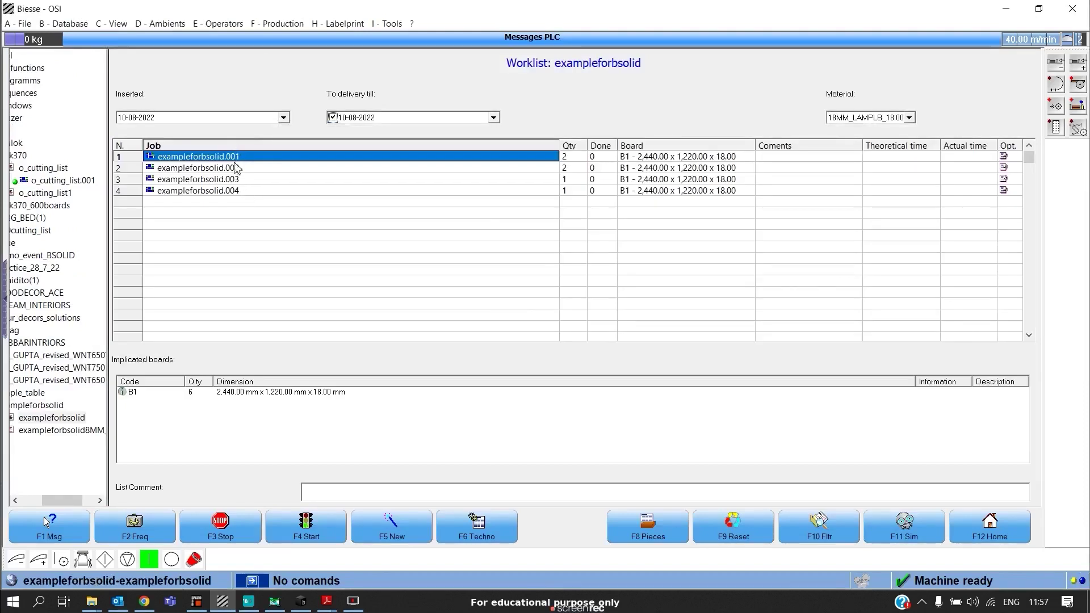
{"action": "key", "text": "Return"}
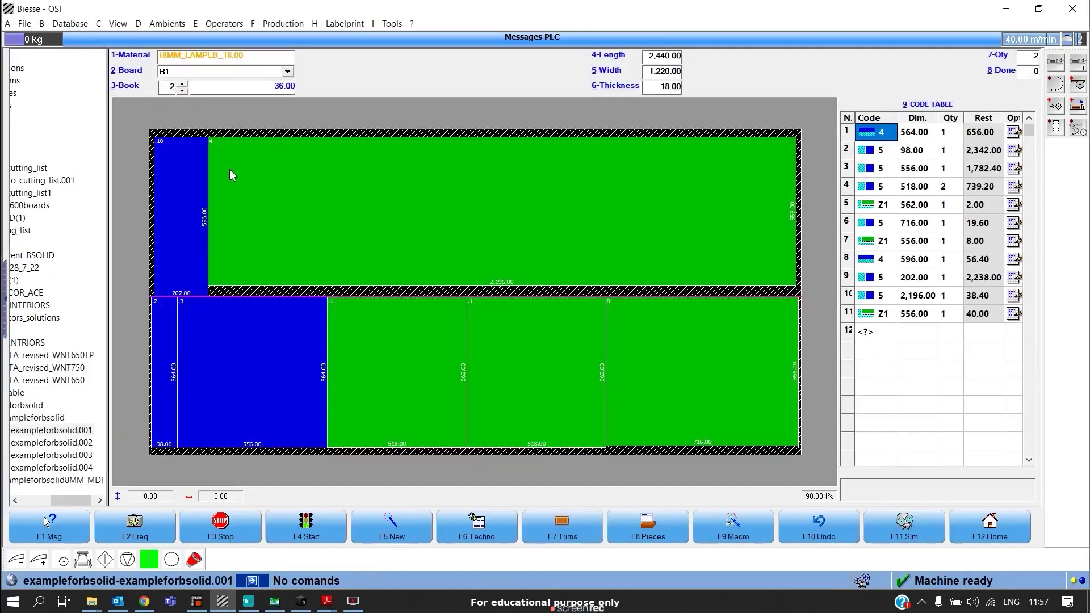
{"action": "key", "text": "F11"}
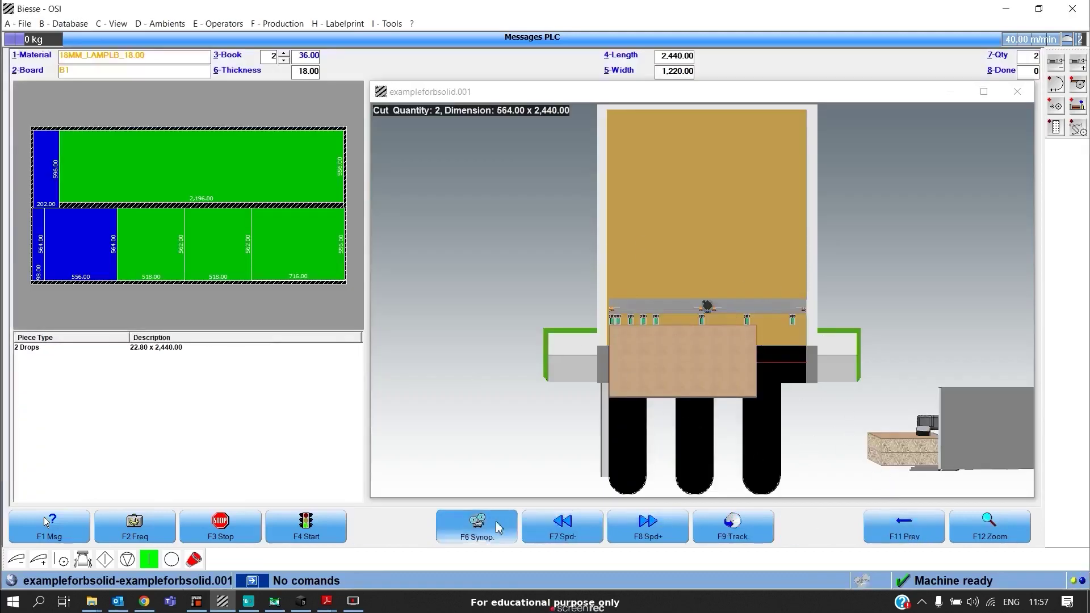
{"action": "left_click", "coordinate": [477, 525]}
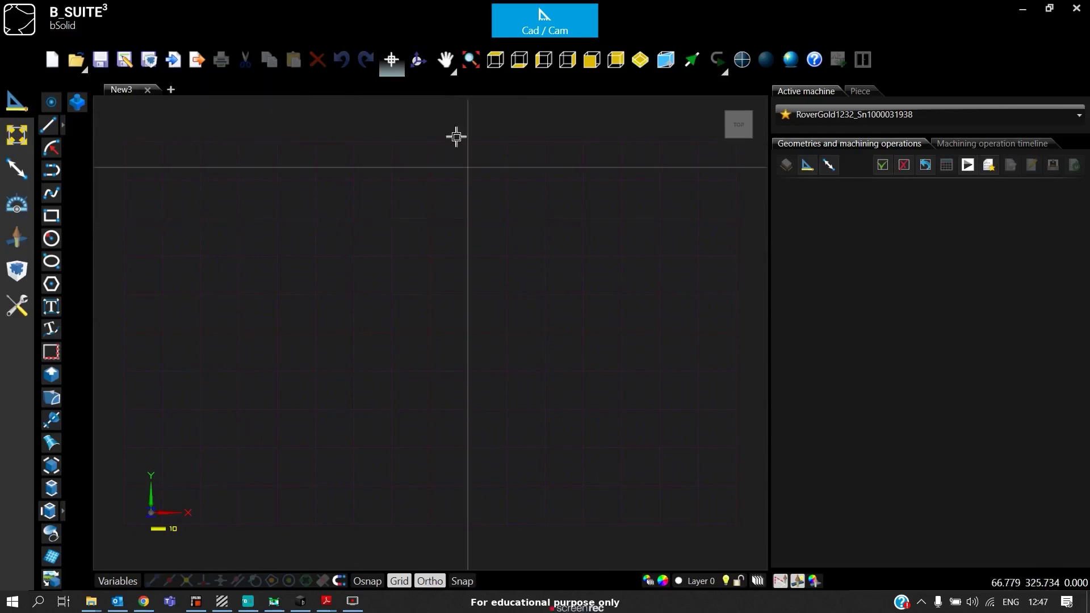
Switch to bSolid and import 003+Top-panl.cix from the exampleforbsolid folder.
{"action": "left_click", "coordinate": [174, 61]}
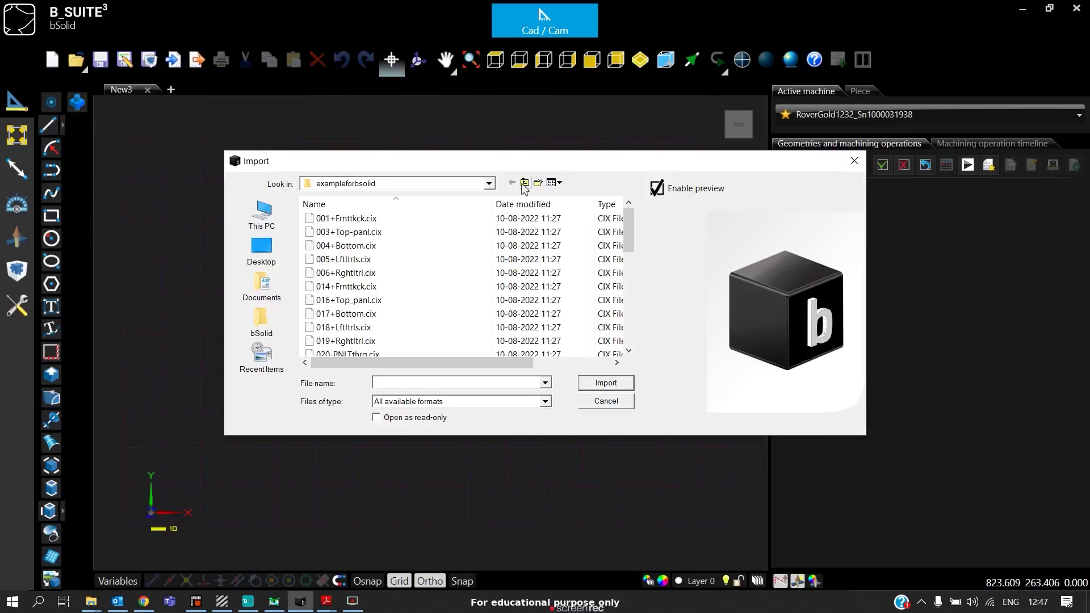
{"action": "left_click", "coordinate": [384, 232]}
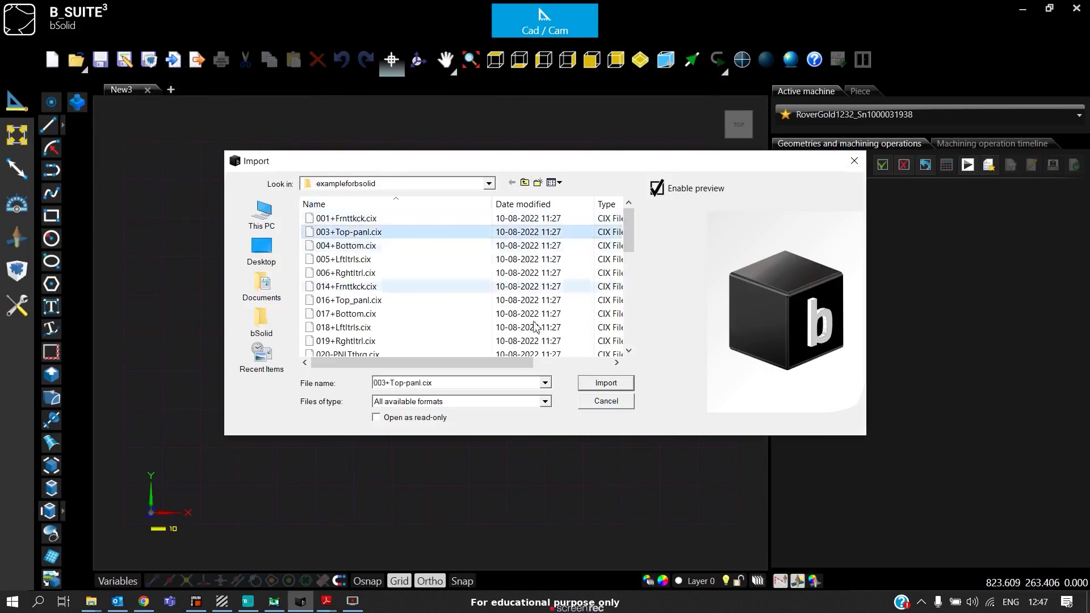
{"action": "left_click", "coordinate": [601, 391]}
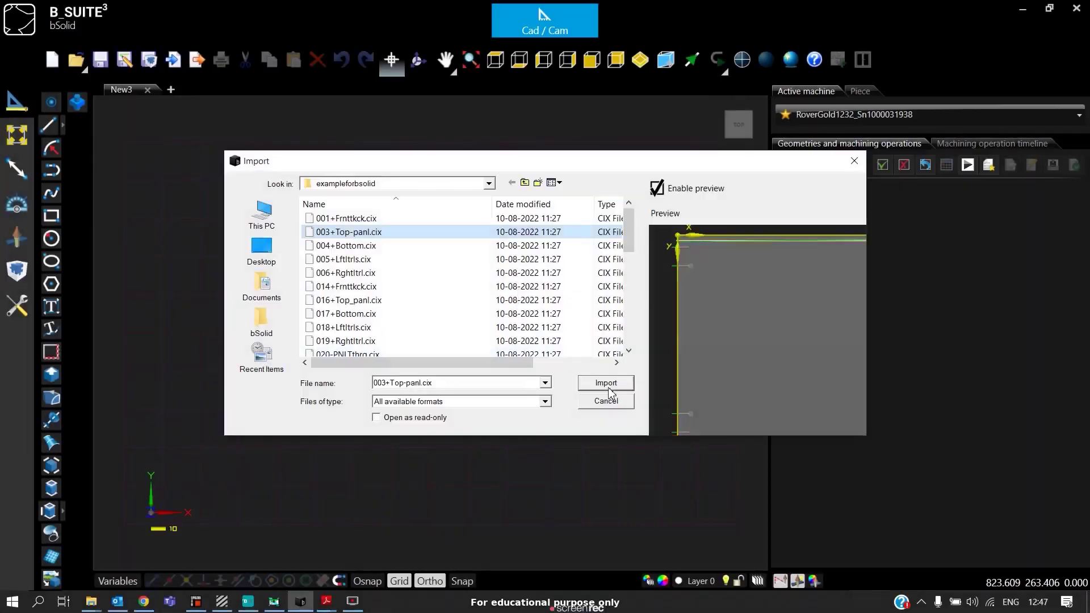
{"action": "left_click", "coordinate": [609, 388]}
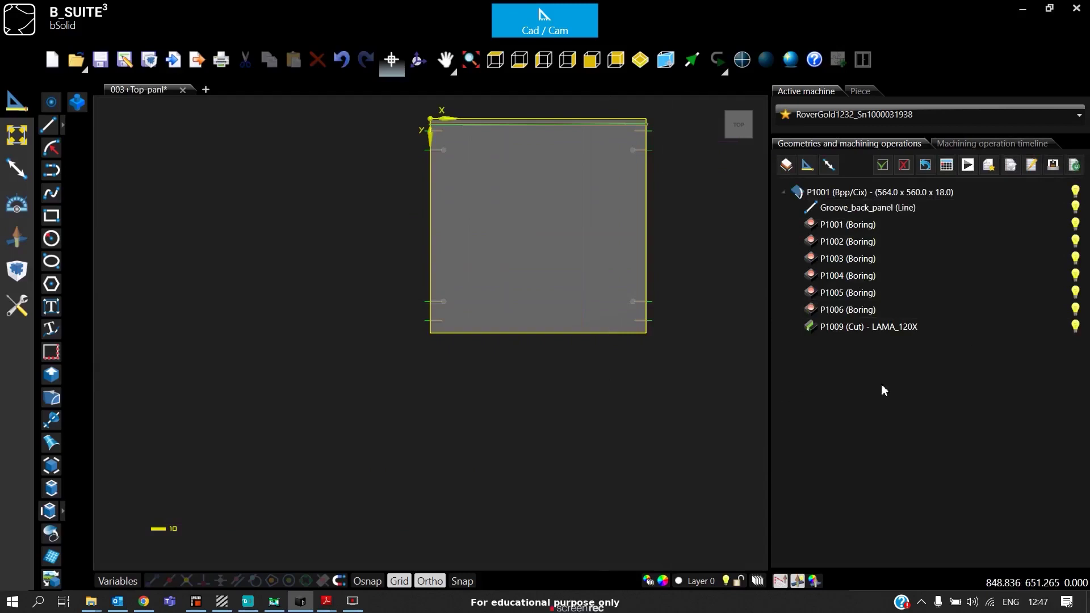
Check the top panel's executability on the RoverGold1232 machine, and automatically arrange the worktable supports for it in machine simulation.
{"action": "left_click", "coordinate": [1014, 167]}
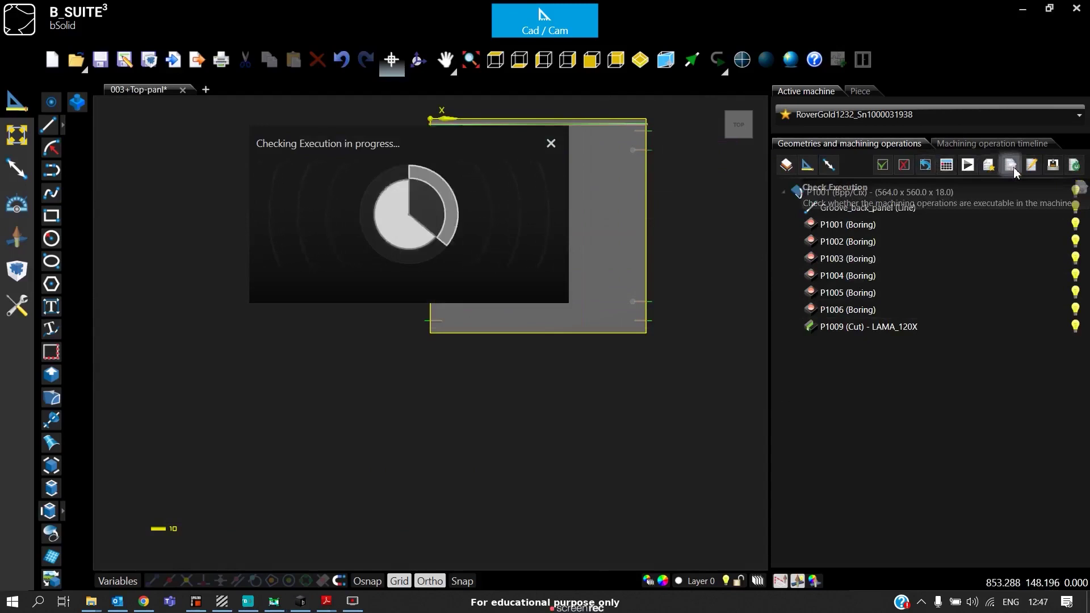
{"action": "left_click", "coordinate": [1057, 164]}
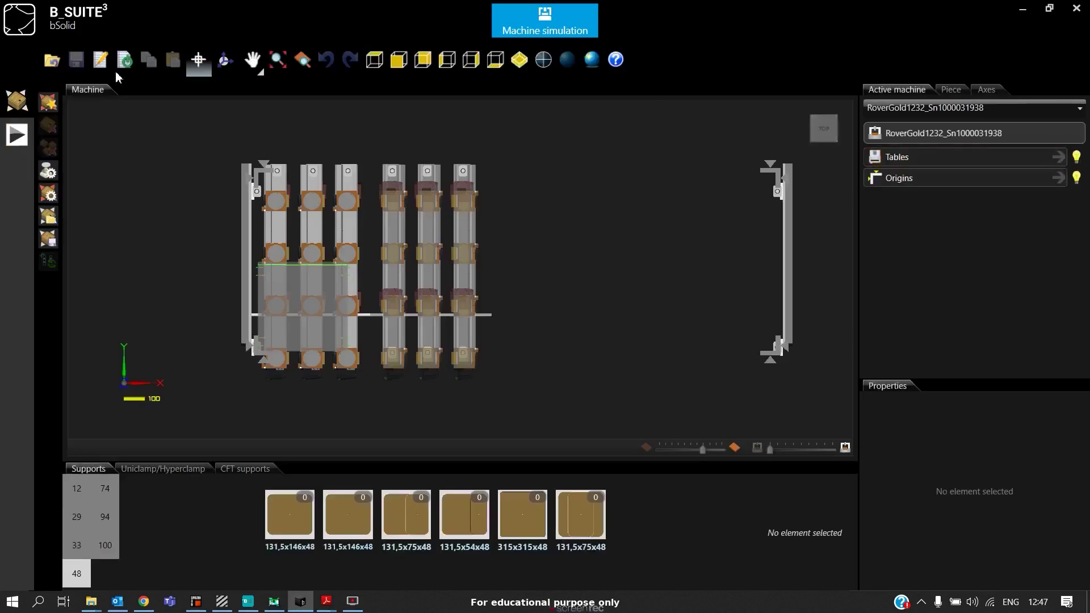
{"action": "left_click", "coordinate": [48, 104]}
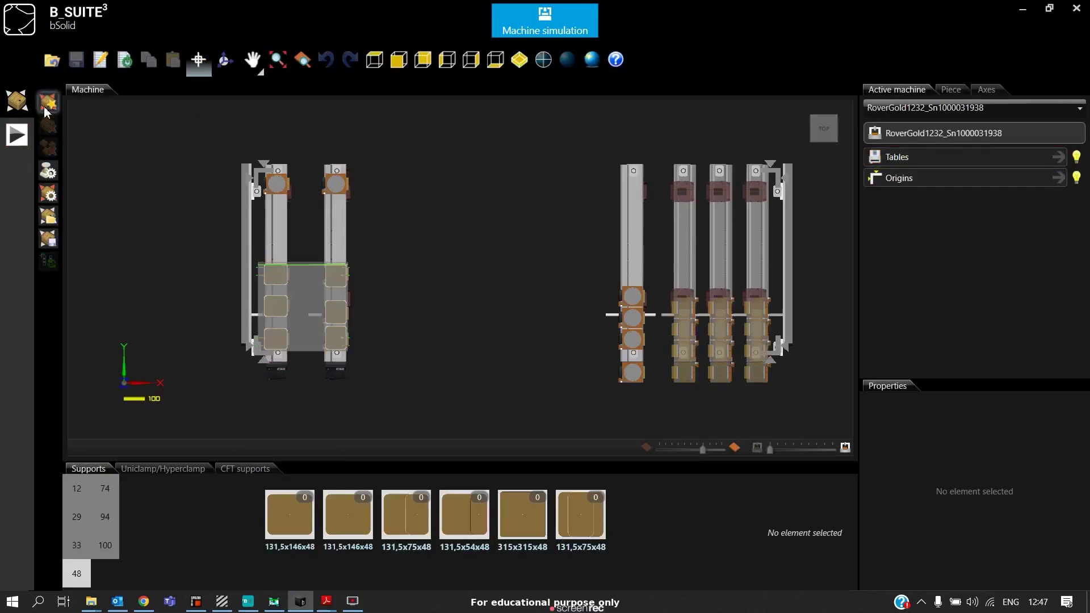
Run the top panel's machining simulation on the Rover Gold and watch the working head close up.
{"action": "left_click", "coordinate": [17, 135]}
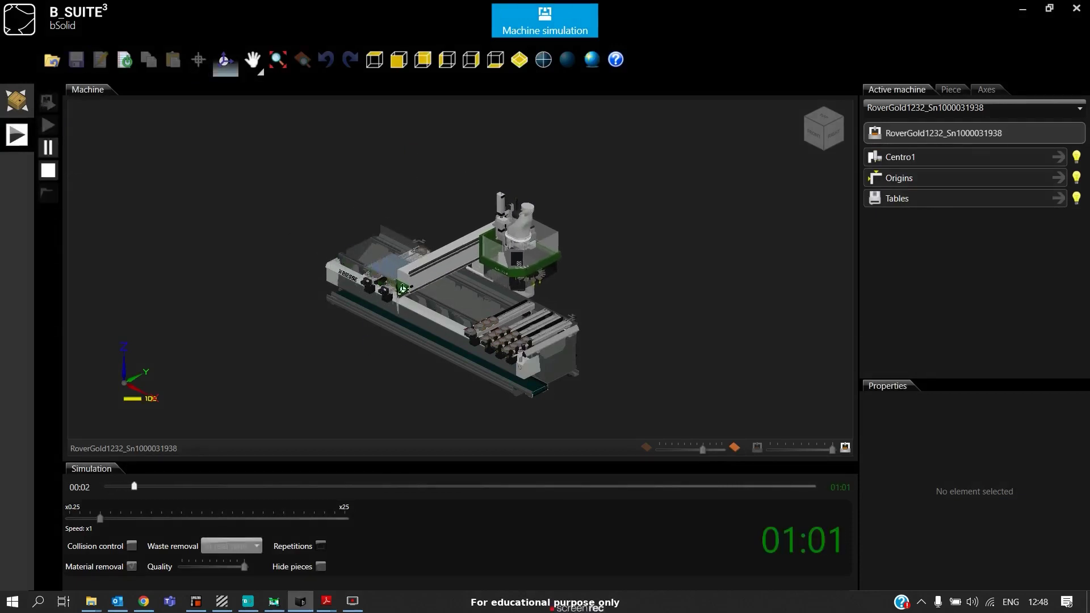
{"action": "scroll", "coordinate": [413, 290], "scroll_direction": "up", "scroll_amount": 5}
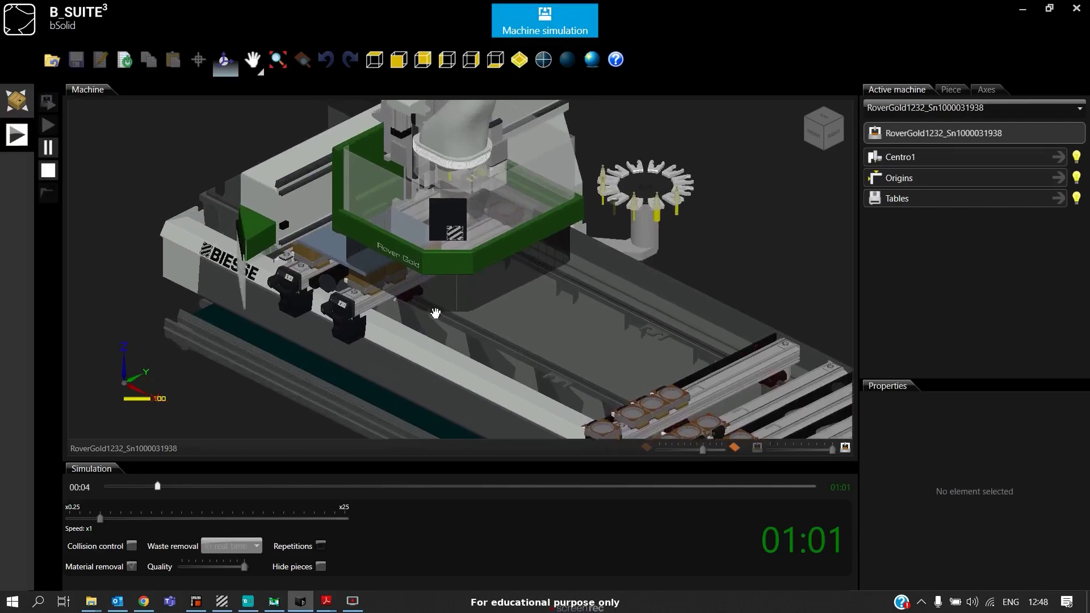
{"action": "left_click_drag", "start_coordinate": [363, 250], "coordinate": [429, 240]}
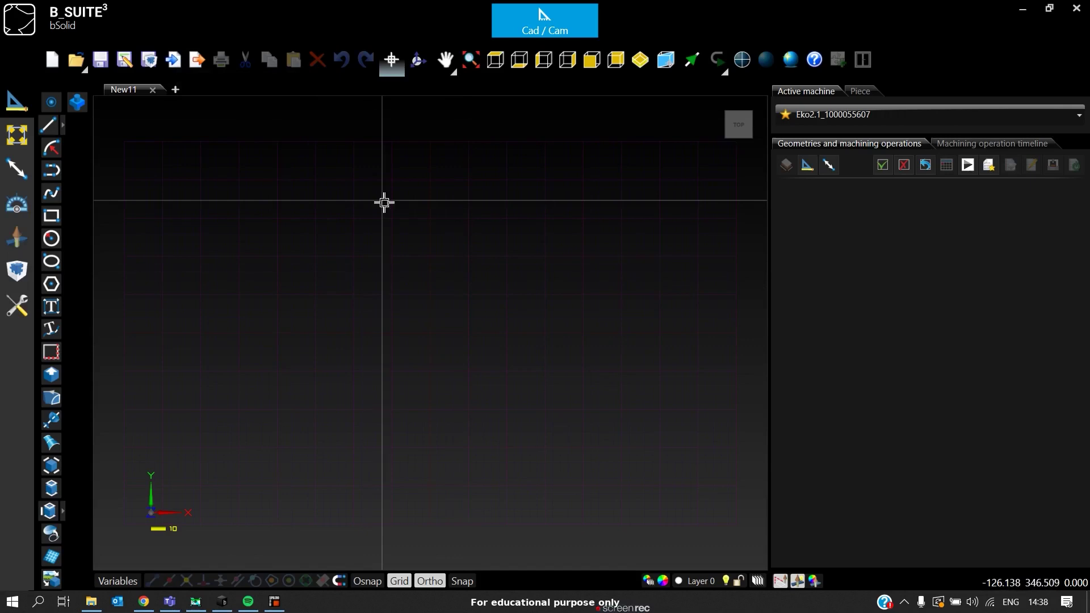
Import 005+Lftltrls.cix from the exampleforbsolid folder and check its executability on the Eko2.1 machine.
{"action": "left_click", "coordinate": [177, 62]}
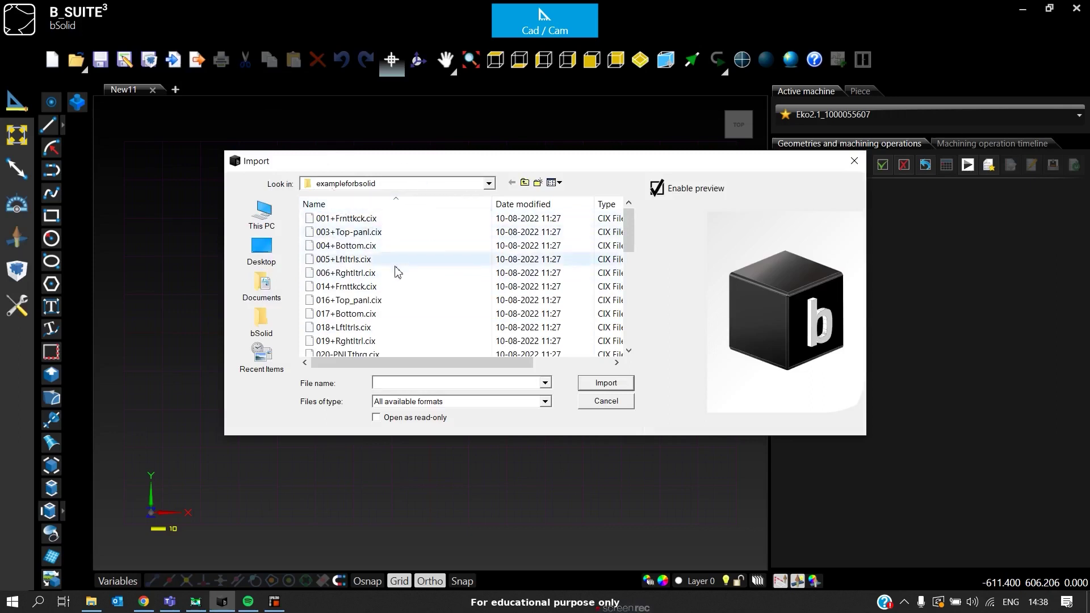
{"action": "left_click", "coordinate": [359, 263]}
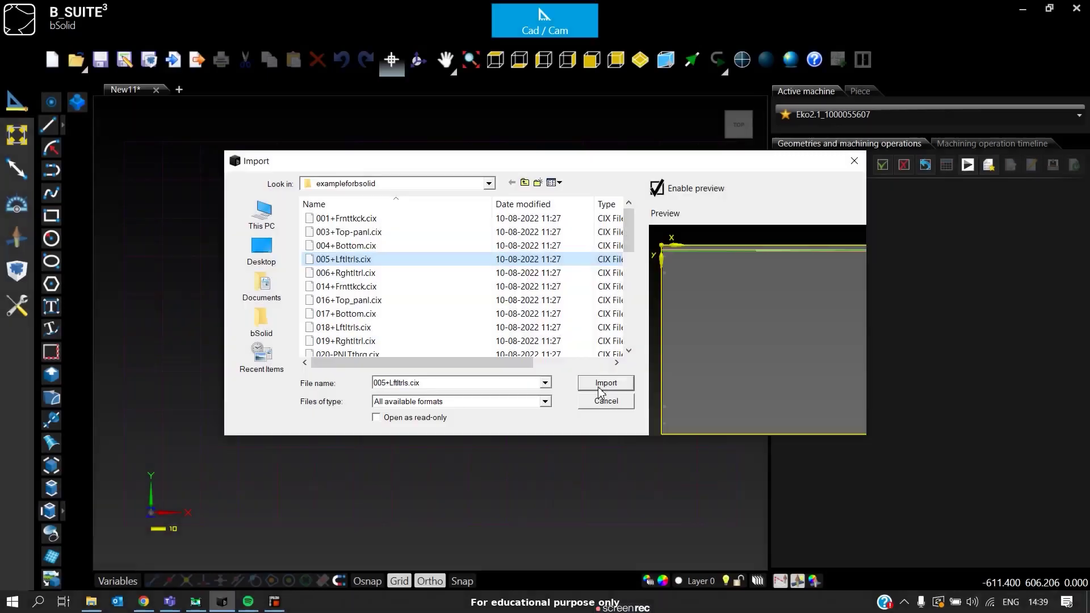
{"action": "left_click", "coordinate": [598, 387]}
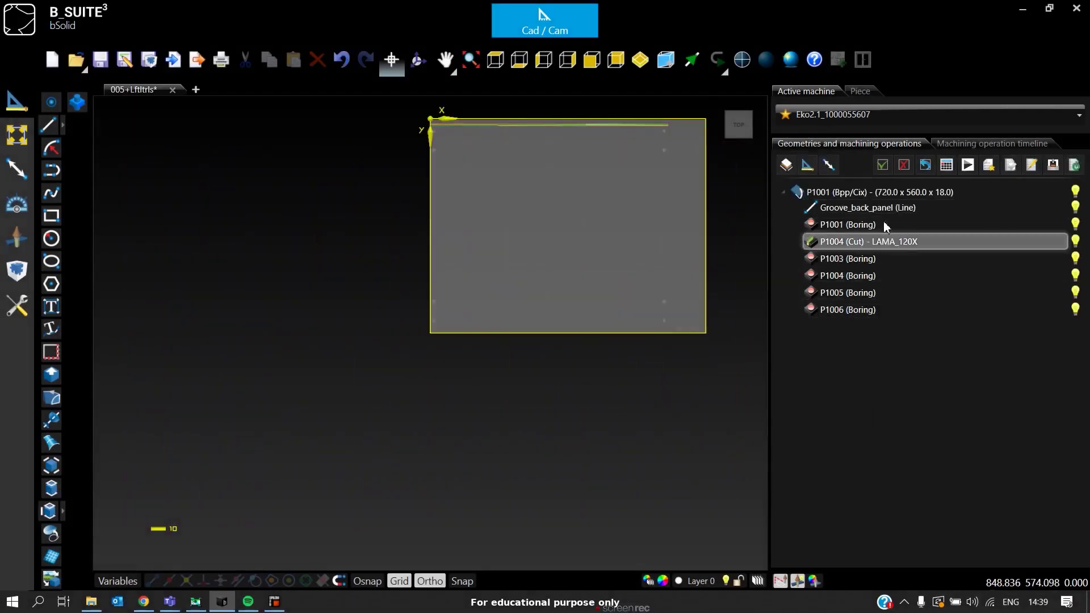
{"action": "left_click", "coordinate": [1012, 166]}
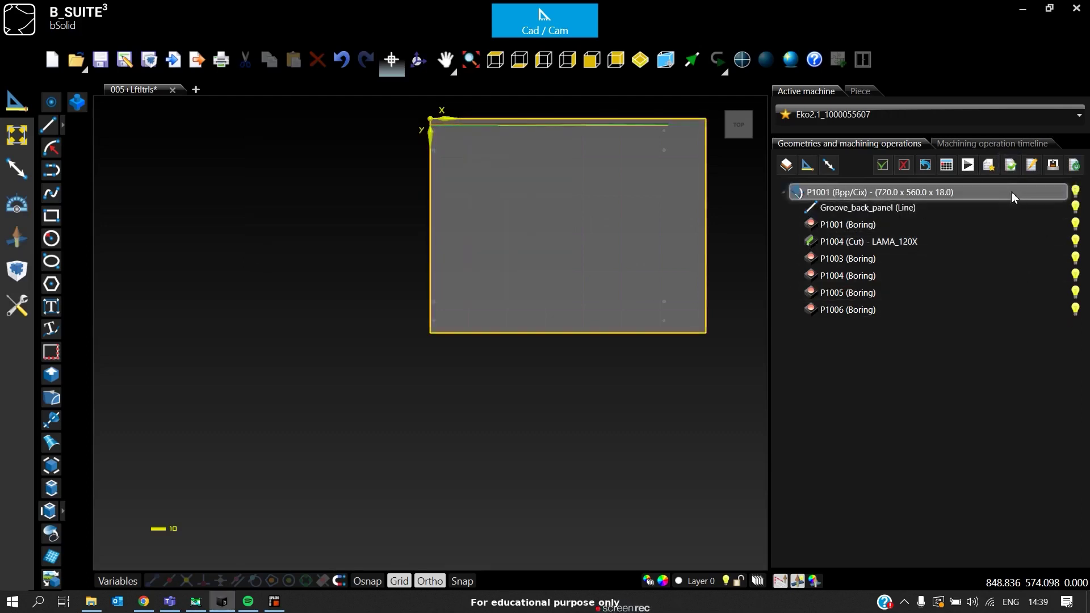
Simulate machining the 005+Lftltrls panel on the Eko2.1 with the machine made semi-transparent, watching it from the front and in isometric view.
{"action": "left_click", "coordinate": [1050, 174]}
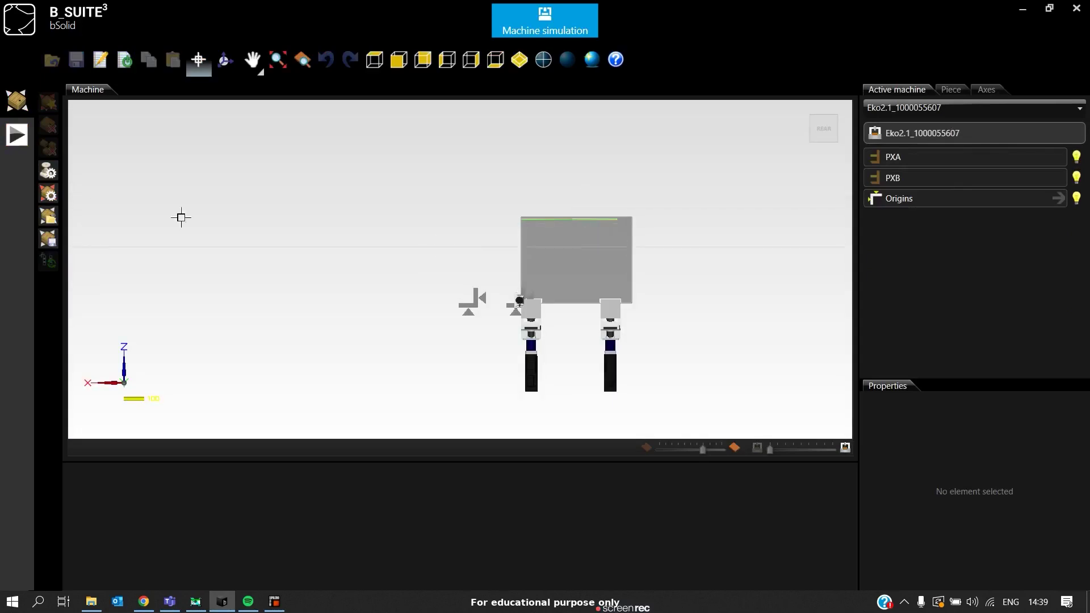
{"action": "left_click", "coordinate": [17, 134]}
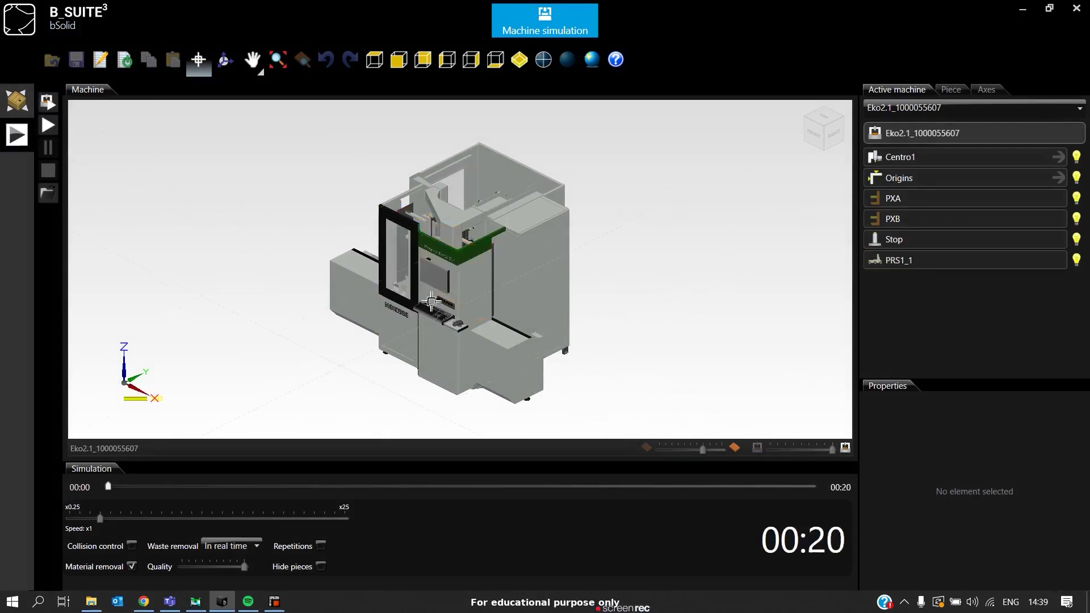
{"action": "left_click", "coordinate": [399, 59]}
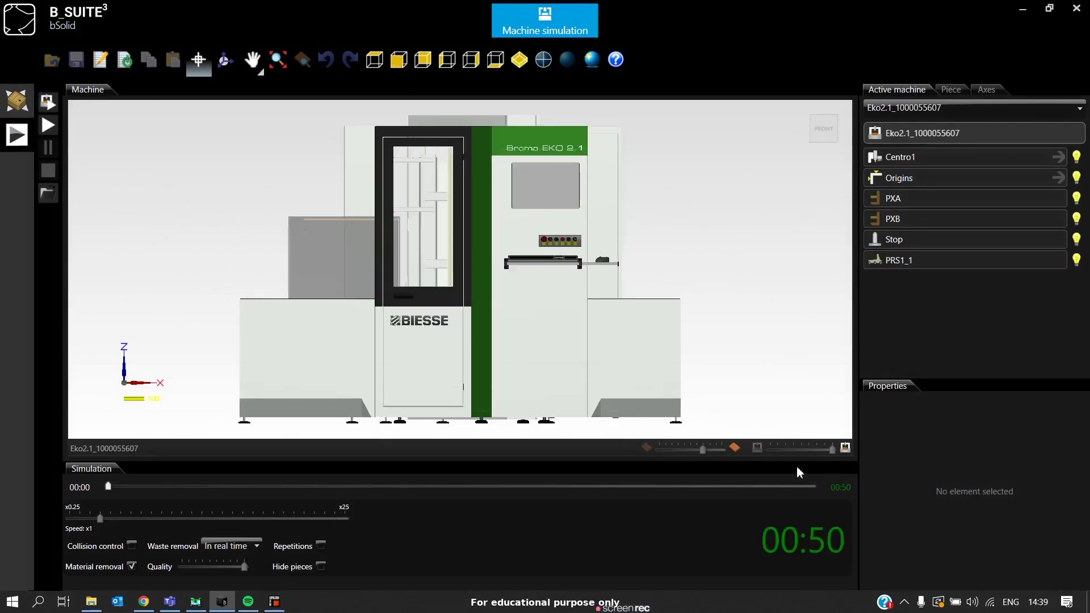
{"action": "left_click_drag", "start_coordinate": [833, 452], "coordinate": [823, 453]}
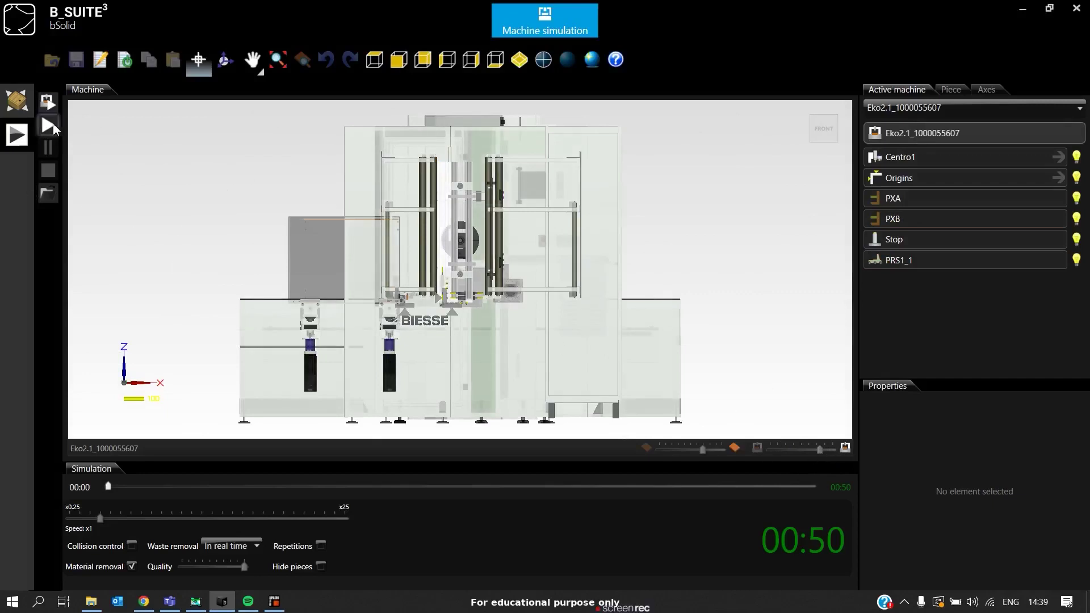
{"action": "left_click", "coordinate": [53, 125]}
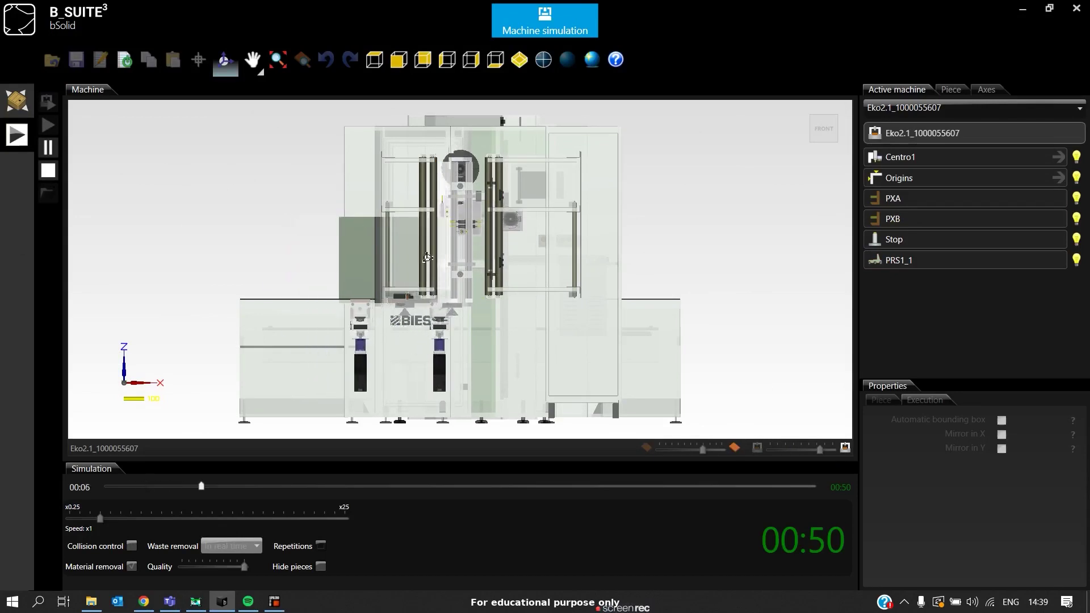
{"action": "scroll", "coordinate": [458, 242], "scroll_direction": "up", "scroll_amount": 4}
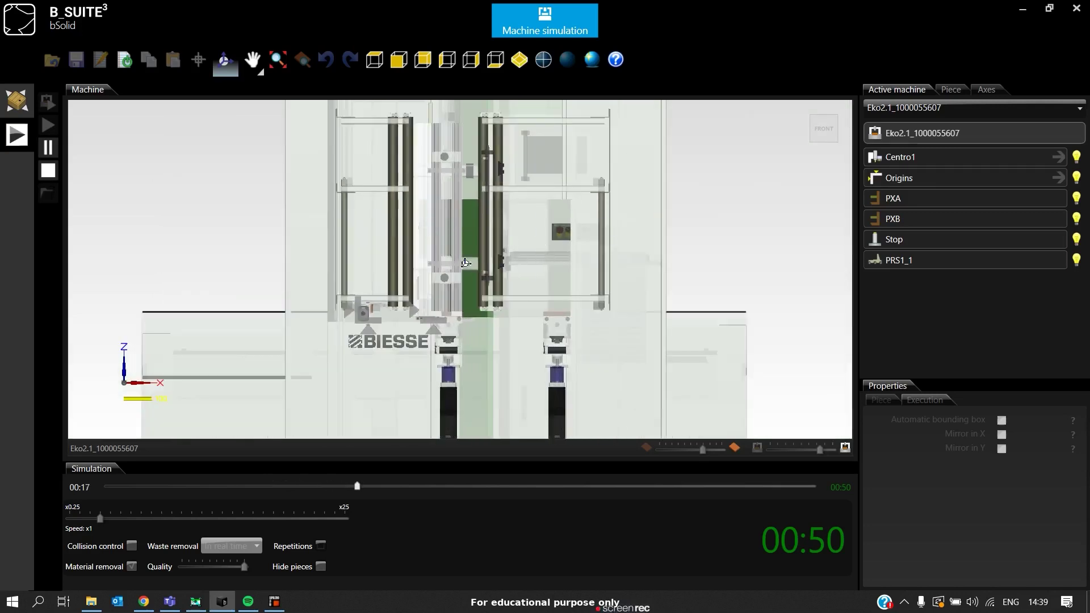
{"action": "left_click", "coordinate": [519, 60]}
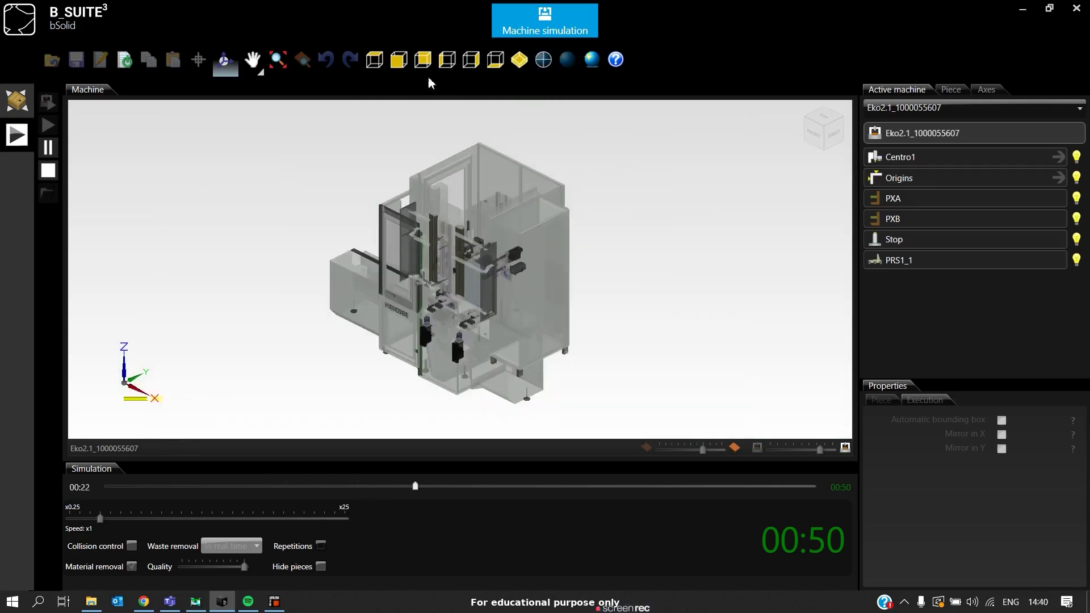
{"action": "left_click", "coordinate": [225, 63]}
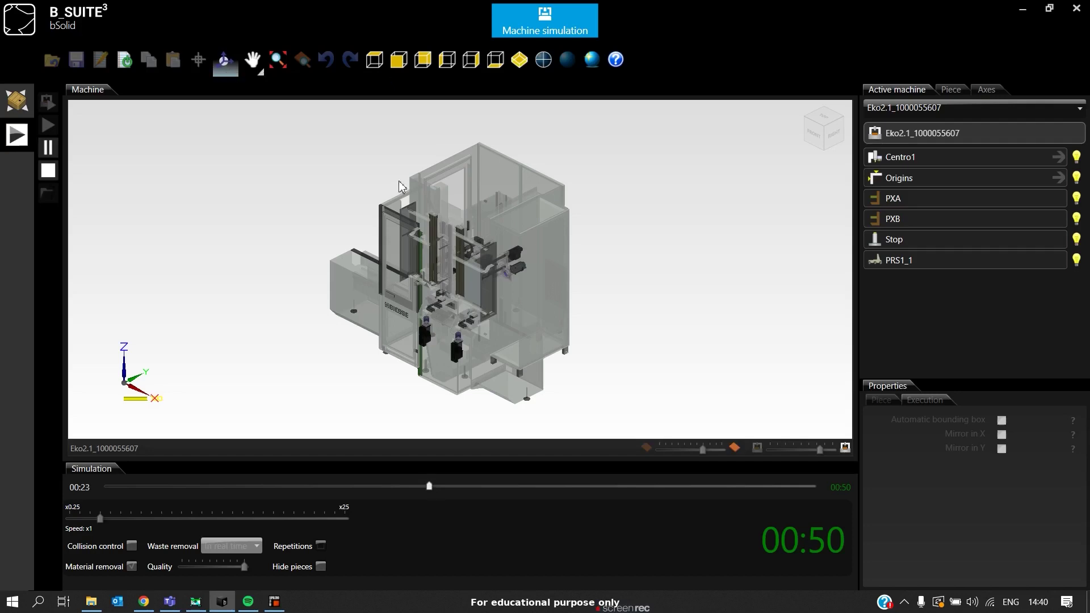